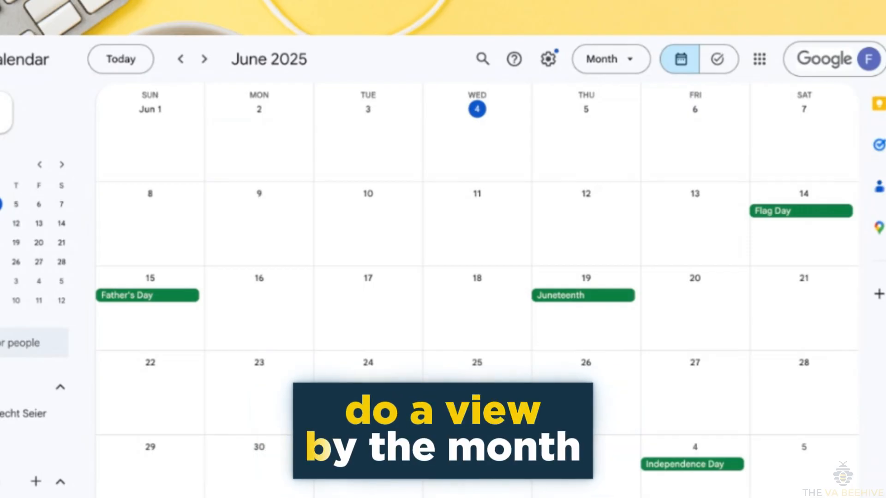
Preview the calendar in the four-day and full-year layouts
{"action": "left_click", "coordinate": [624, 64]}
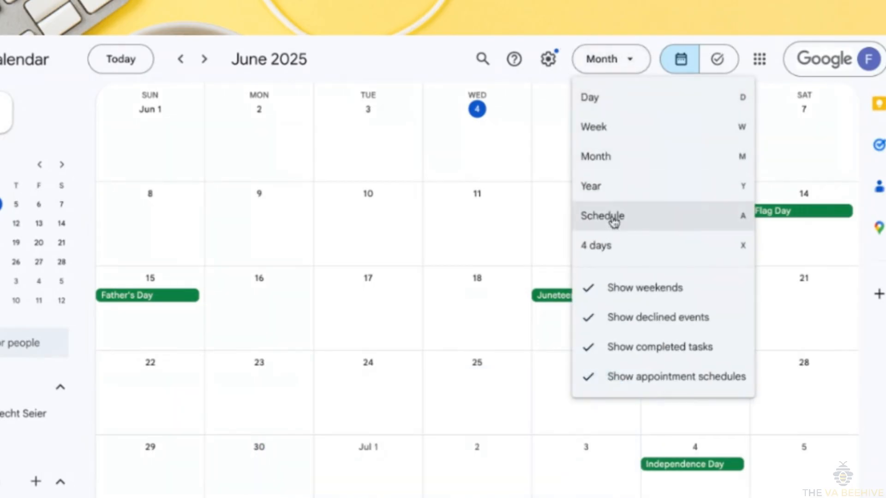
{"action": "left_click", "coordinate": [619, 247]}
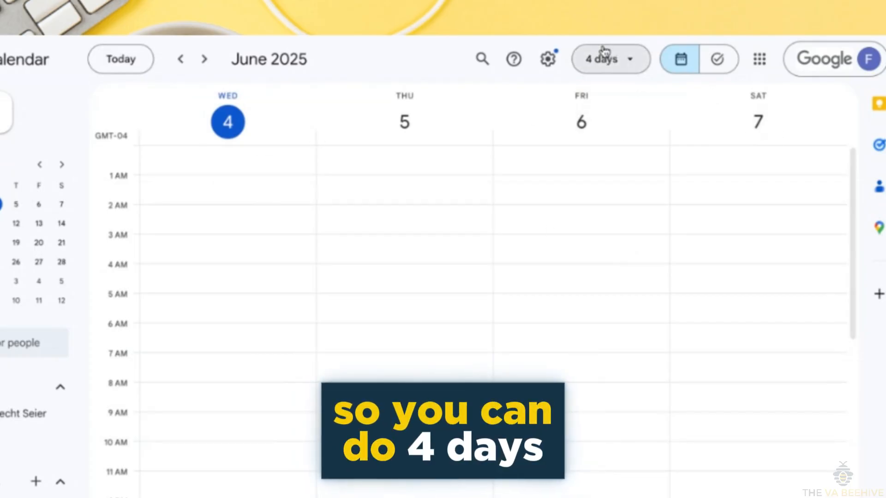
{"action": "left_click", "coordinate": [616, 59]}
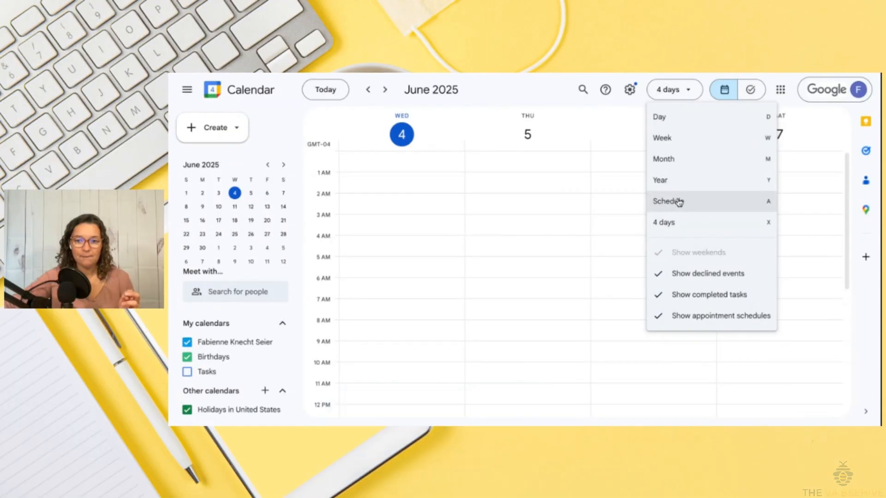
{"action": "left_click", "coordinate": [679, 181]}
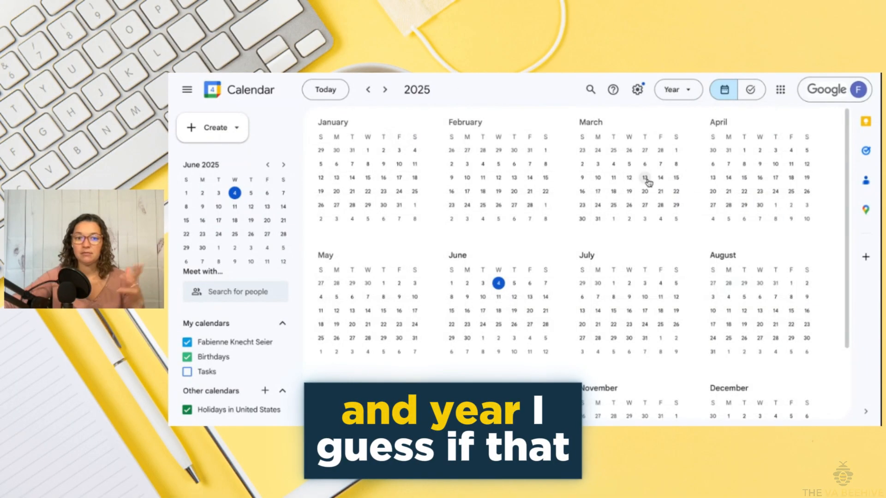
Scroll through the Schedule list, then return to the June 1–7 week view
{"action": "left_click", "coordinate": [686, 88]}
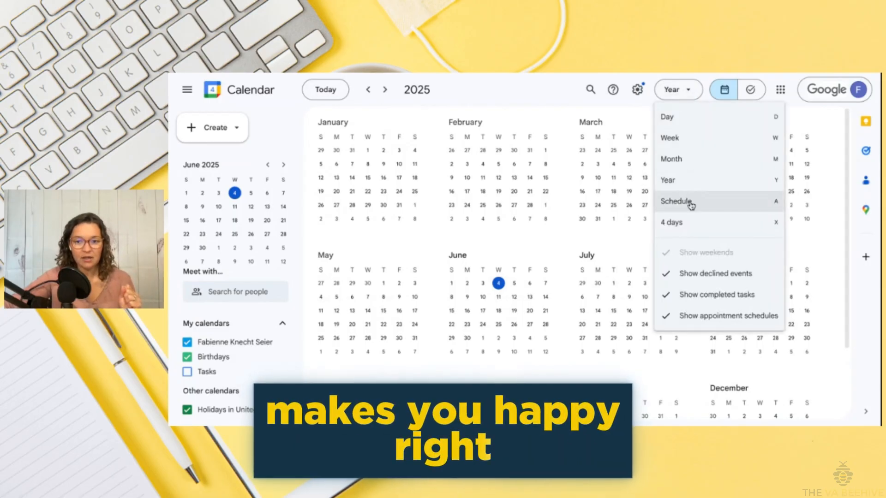
{"action": "left_click", "coordinate": [688, 200]}
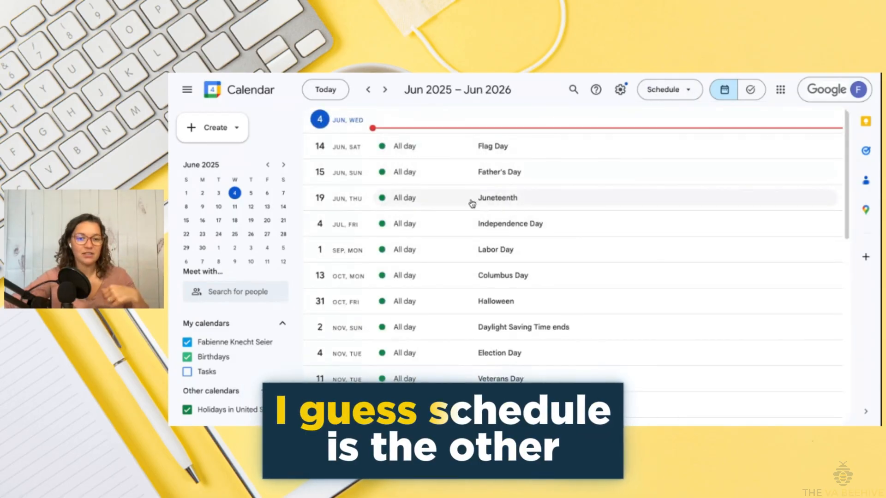
{"action": "scroll", "coordinate": [454, 238], "scroll_direction": "down", "scroll_amount": 1}
{"action": "scroll", "coordinate": [454, 237], "scroll_direction": "down", "scroll_amount": 1}
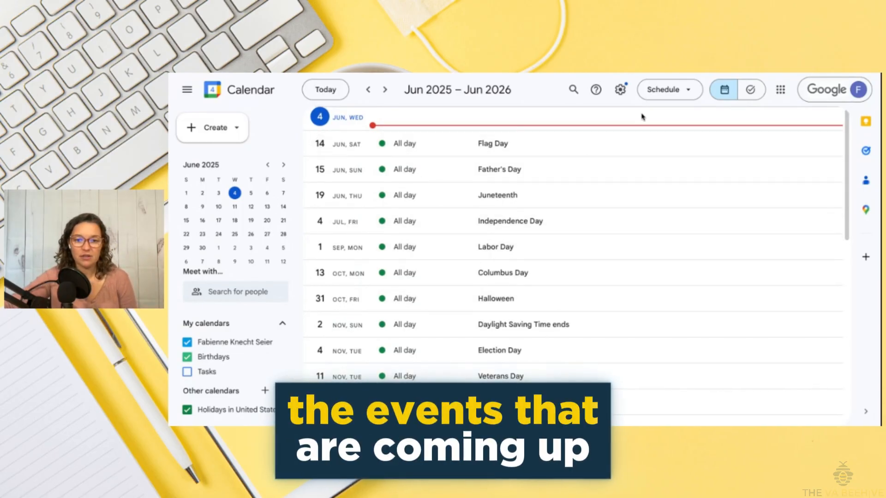
{"action": "left_click", "coordinate": [670, 90]}
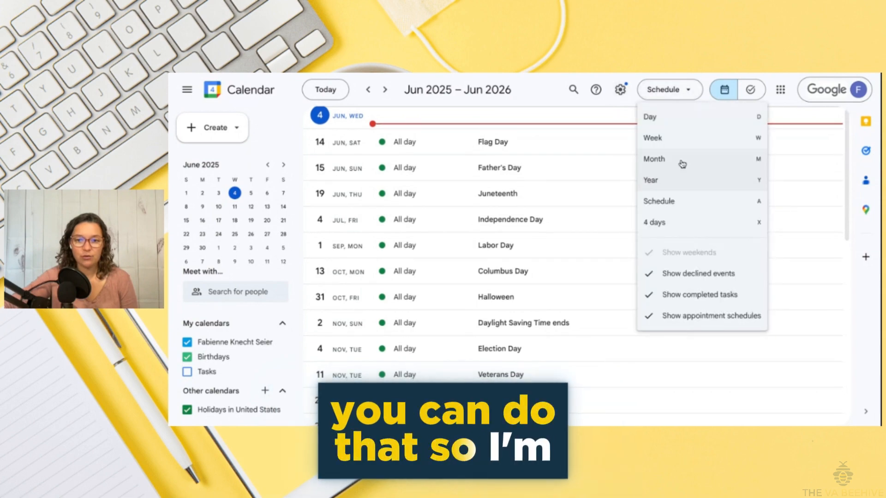
{"action": "left_click", "coordinate": [674, 143]}
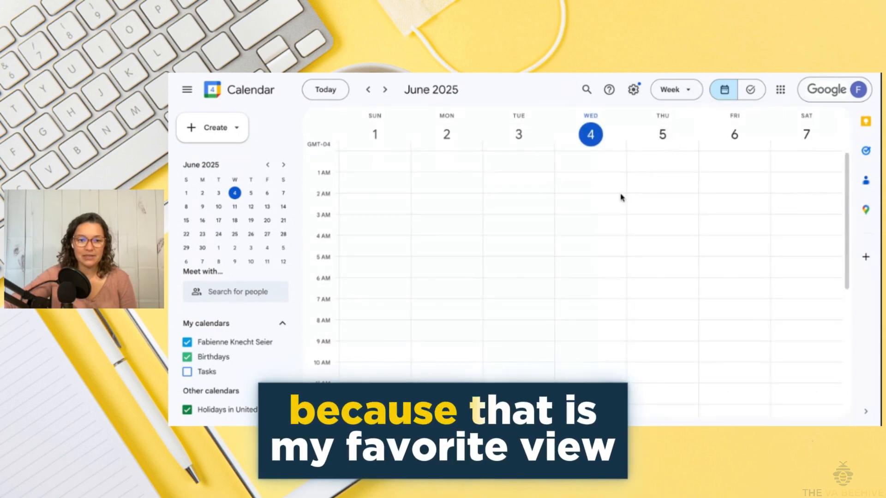
Discard Thursday's all-day Bday draft and start a new event at 3 PM Wednesday, June 4
{"action": "scroll", "coordinate": [603, 238], "scroll_direction": "down", "scroll_amount": 5}
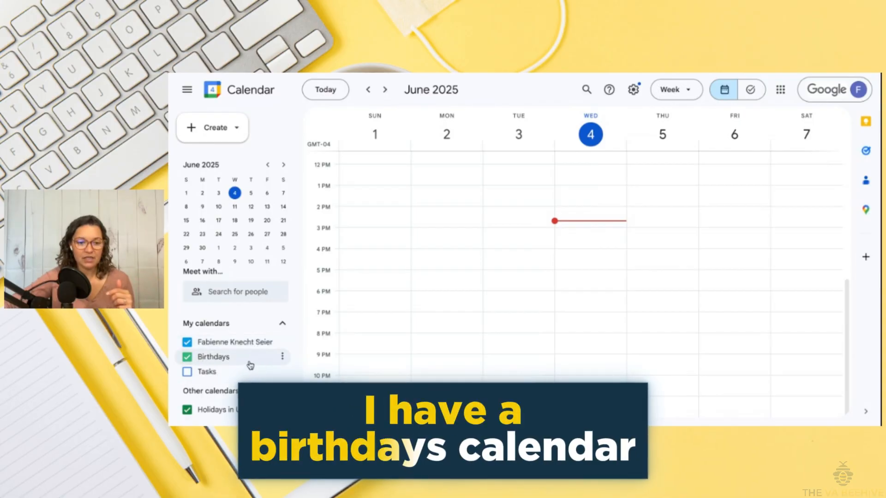
{"action": "left_click", "coordinate": [650, 152]}
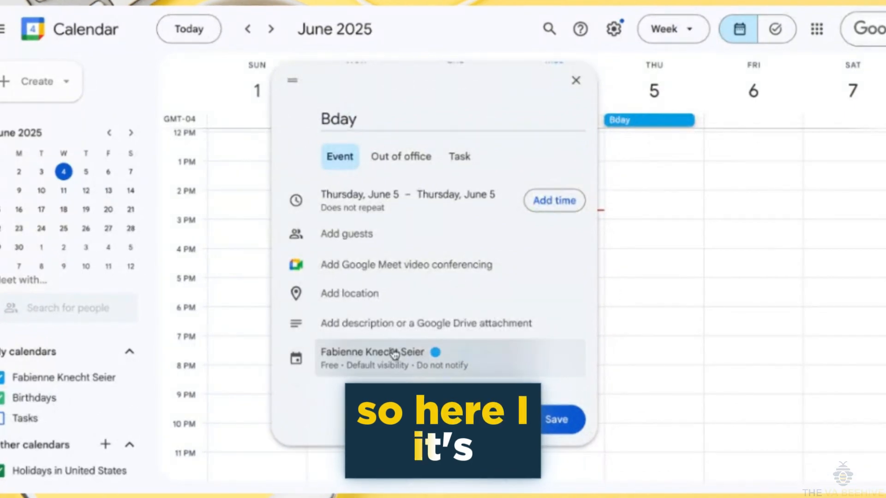
{"action": "left_click", "coordinate": [474, 327]}
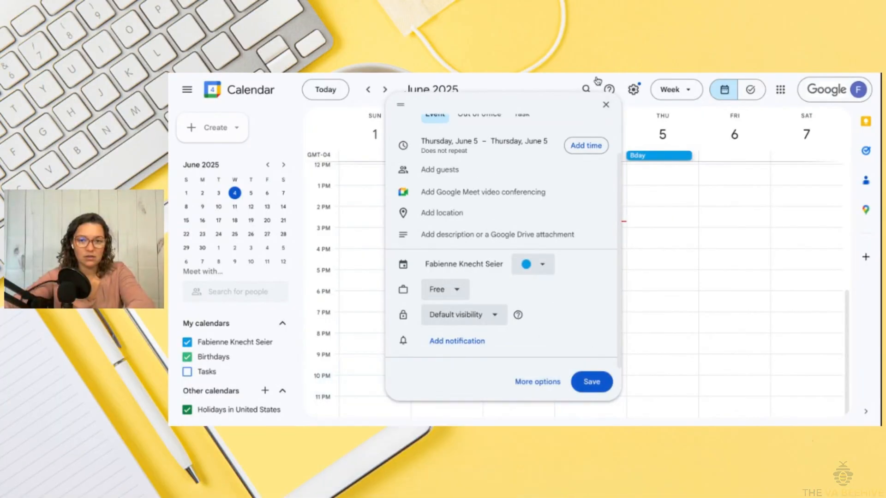
{"action": "left_click", "coordinate": [576, 49]}
{"action": "left_click", "coordinate": [573, 268]}
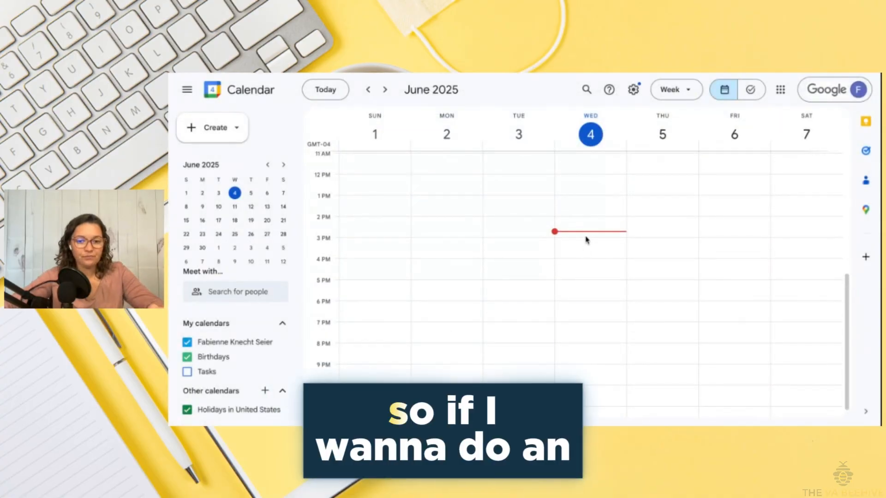
{"action": "scroll", "coordinate": [584, 245], "scroll_direction": "down", "scroll_amount": 1}
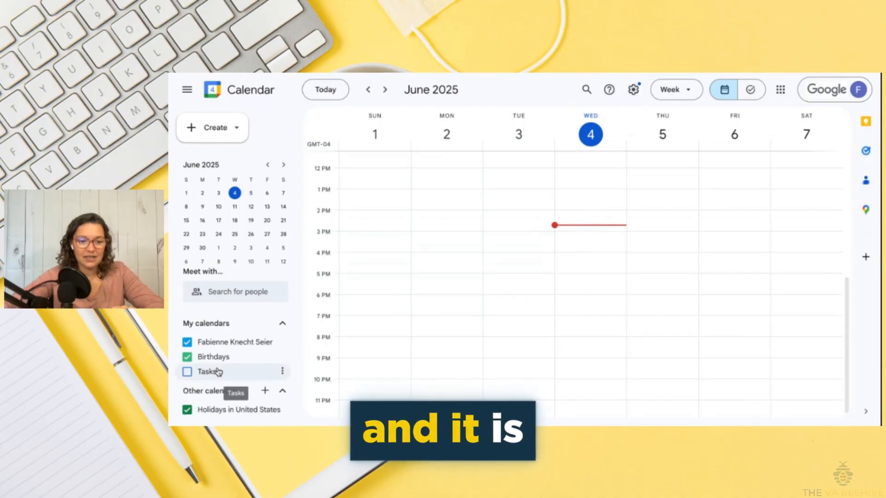
{"action": "left_click", "coordinate": [575, 239]}
Extend the new event to 3:00–4:30pm and title it Booked
{"action": "left_click_drag", "start_coordinate": [576, 250], "coordinate": [575, 265]}
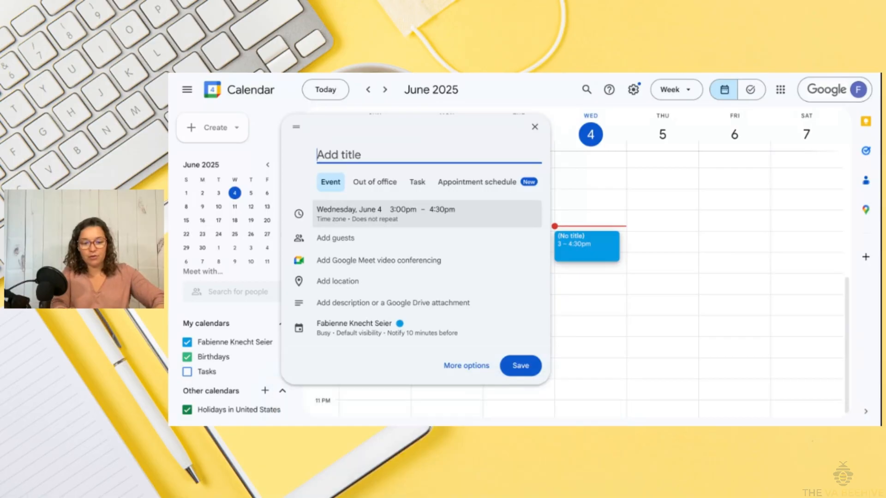
{"action": "type", "text": "ooked"}
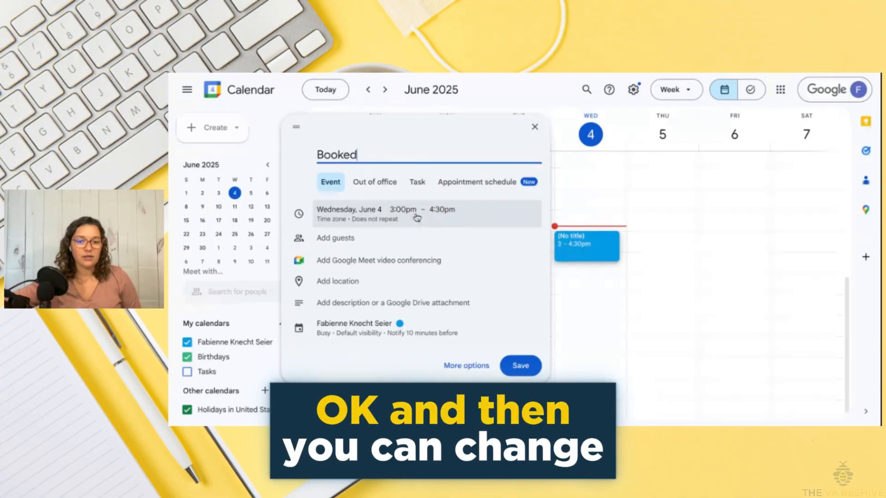
{"action": "left_click", "coordinate": [444, 210]}
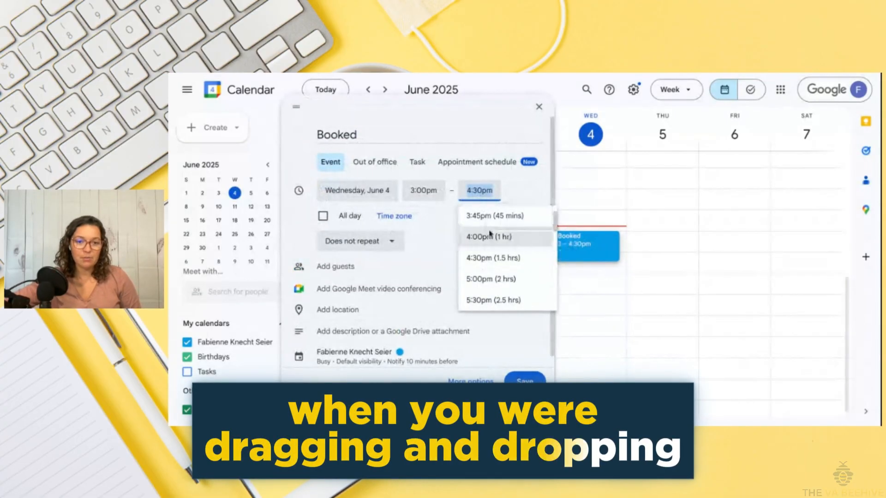
{"action": "left_click", "coordinate": [439, 210]}
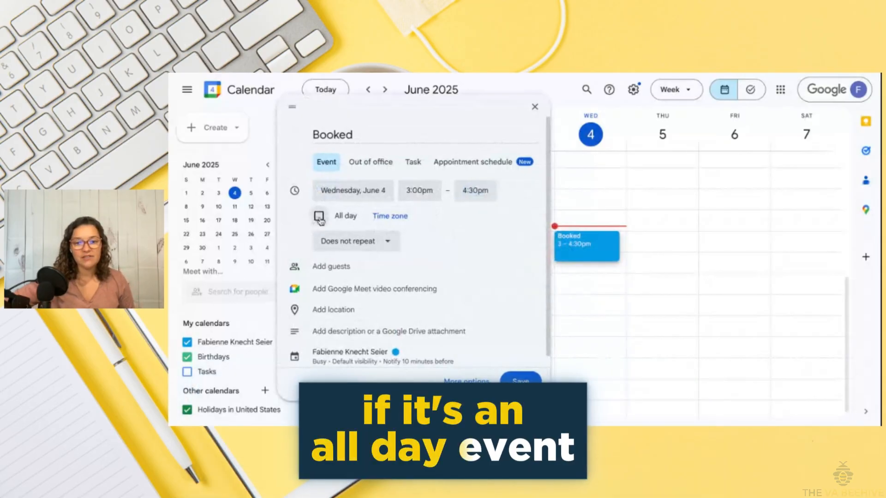
Toggle All day on and off and leave the event set to not repeat
{"action": "left_click", "coordinate": [319, 217]}
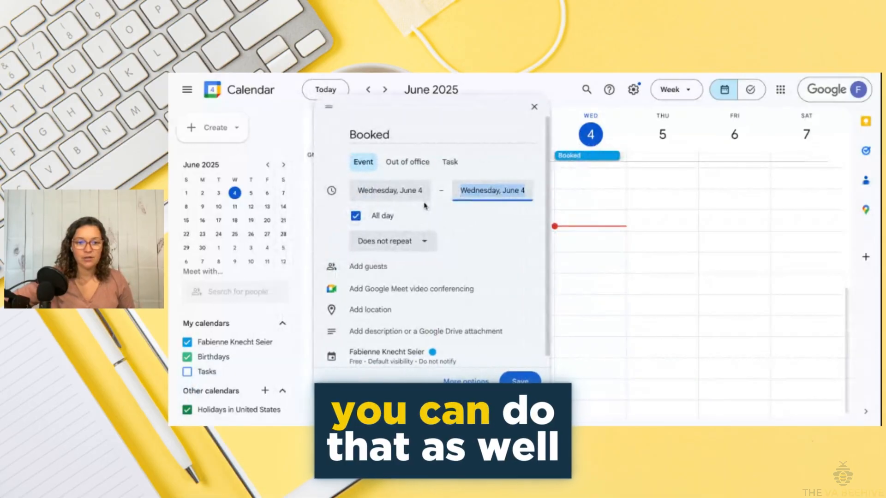
{"action": "left_click", "coordinate": [355, 217]}
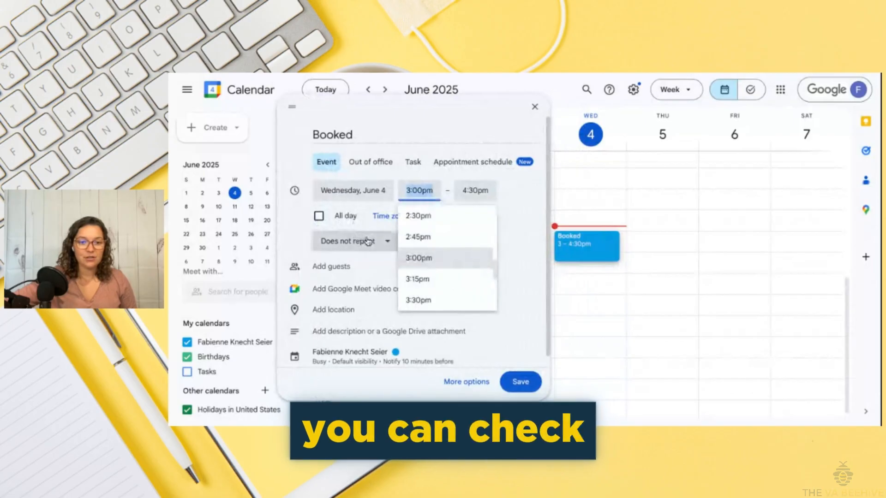
{"action": "left_click", "coordinate": [372, 175]}
{"action": "left_click", "coordinate": [356, 241]}
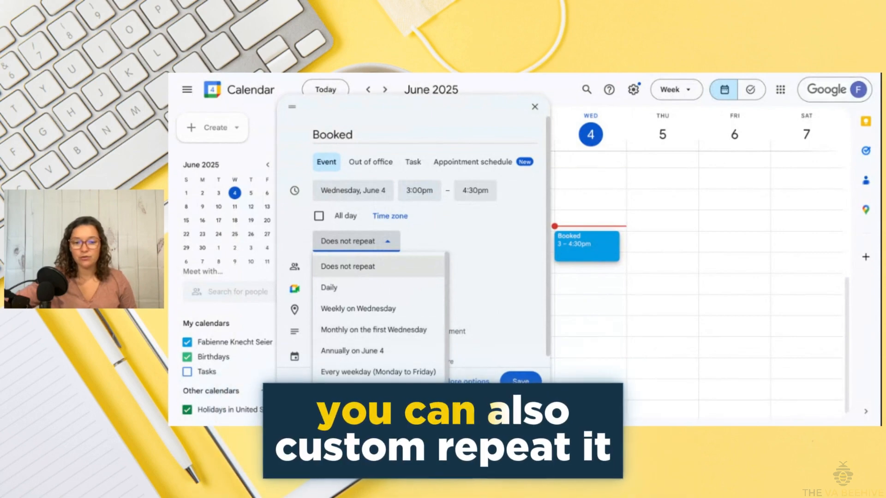
{"action": "left_click", "coordinate": [461, 236]}
Attach Google Meet, view its dial-in details, remove it and attach it again
{"action": "left_click", "coordinate": [339, 267]}
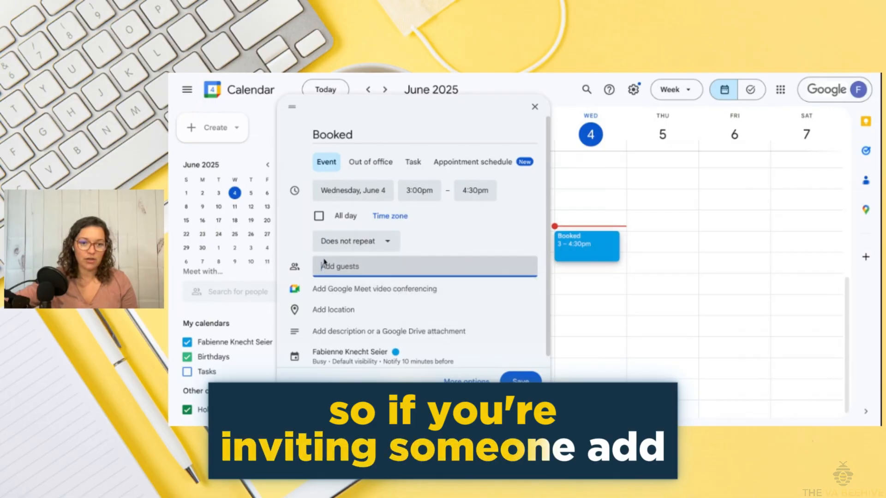
{"action": "left_click", "coordinate": [347, 289]}
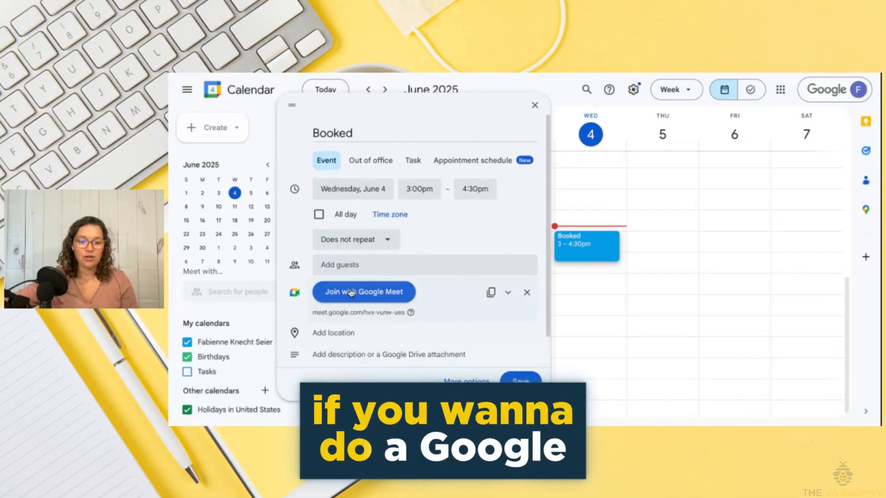
{"action": "left_click", "coordinate": [508, 295]}
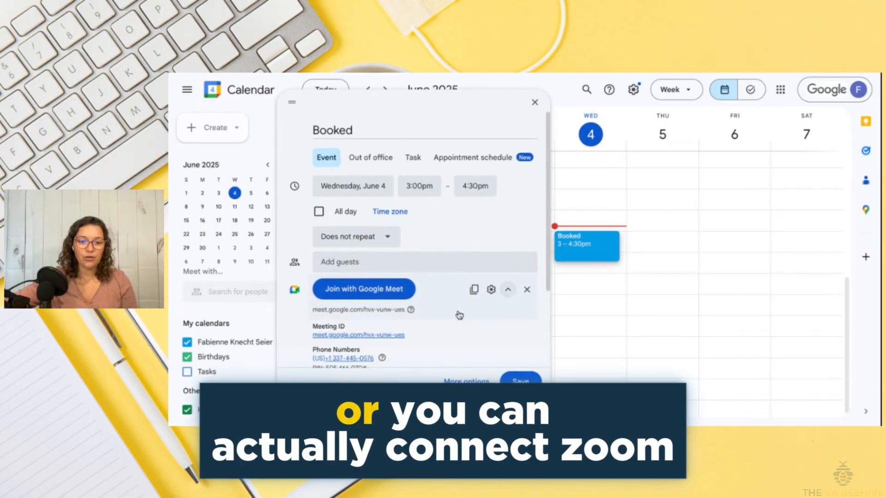
{"action": "scroll", "coordinate": [531, 208], "scroll_direction": "down", "scroll_amount": 2}
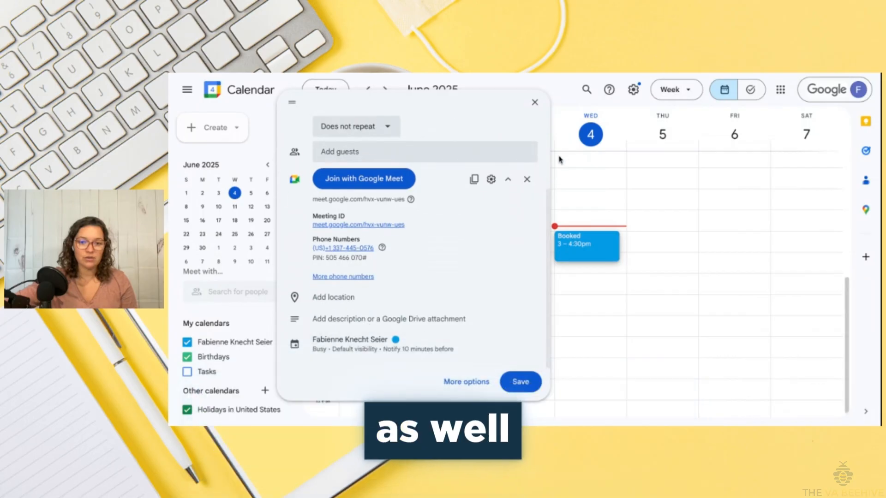
{"action": "left_click", "coordinate": [527, 179]}
{"action": "left_click", "coordinate": [396, 280]}
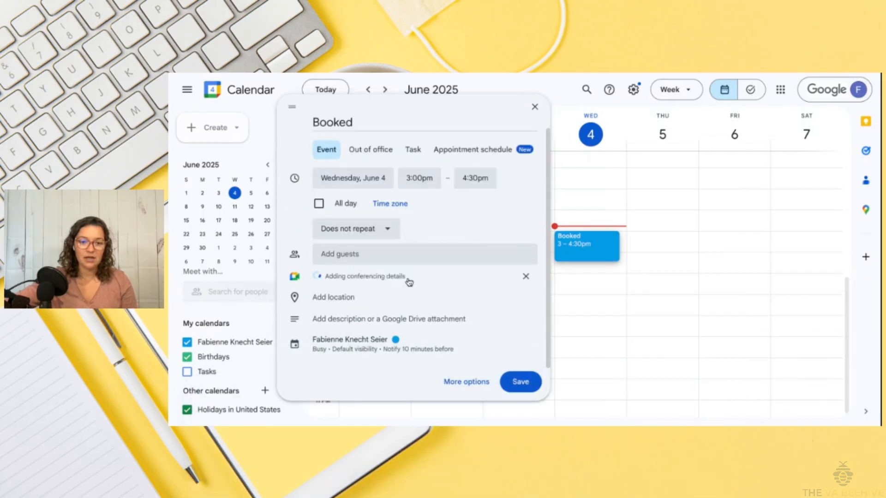
{"action": "scroll", "coordinate": [409, 282], "scroll_direction": "down", "scroll_amount": 1}
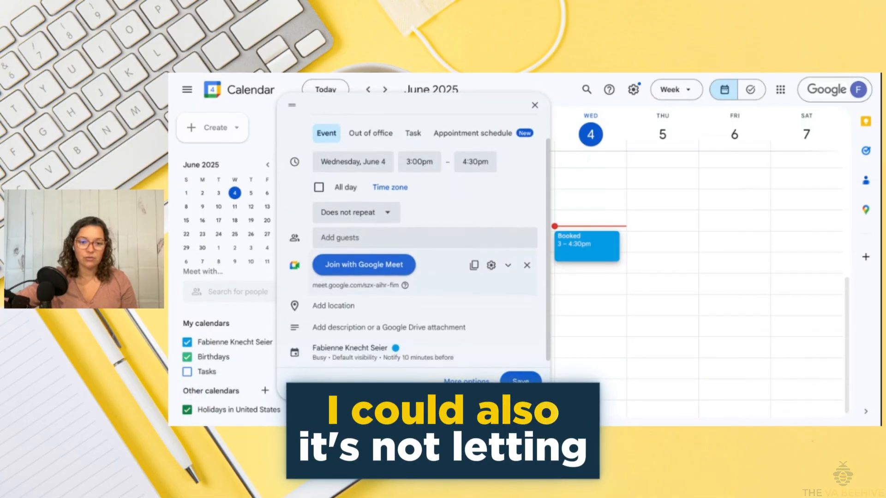
Search Google Workspace Marketplace for 'zoom' Calendar add-ons, then close the Marketplace
{"action": "left_click", "coordinate": [866, 257]}
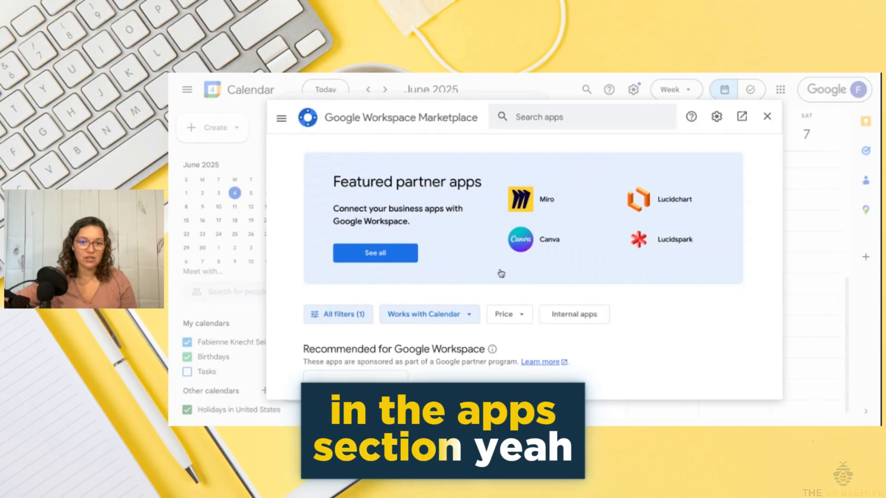
{"action": "left_click", "coordinate": [519, 117]}
{"action": "type", "text": "zoom"}
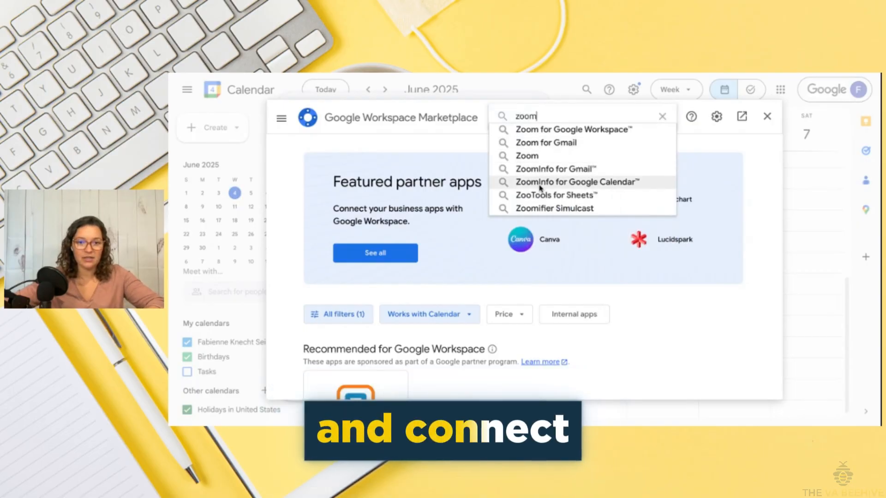
{"action": "left_click", "coordinate": [531, 154]}
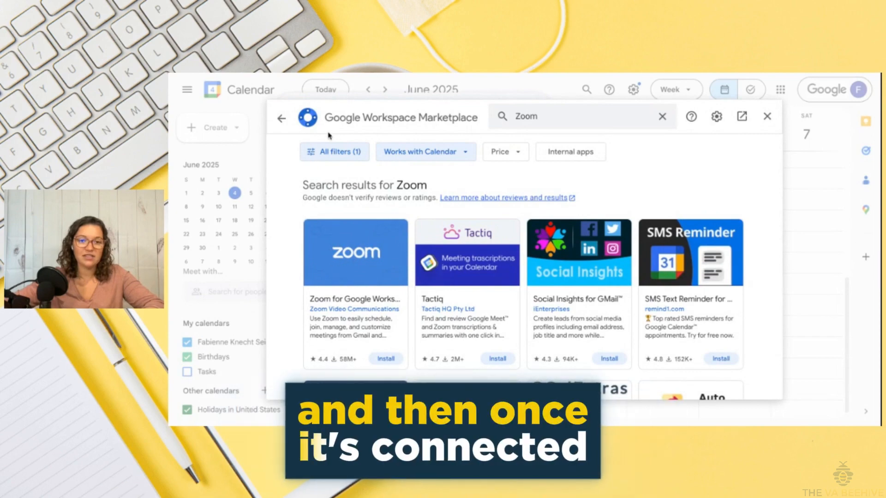
{"action": "left_click", "coordinate": [767, 117]}
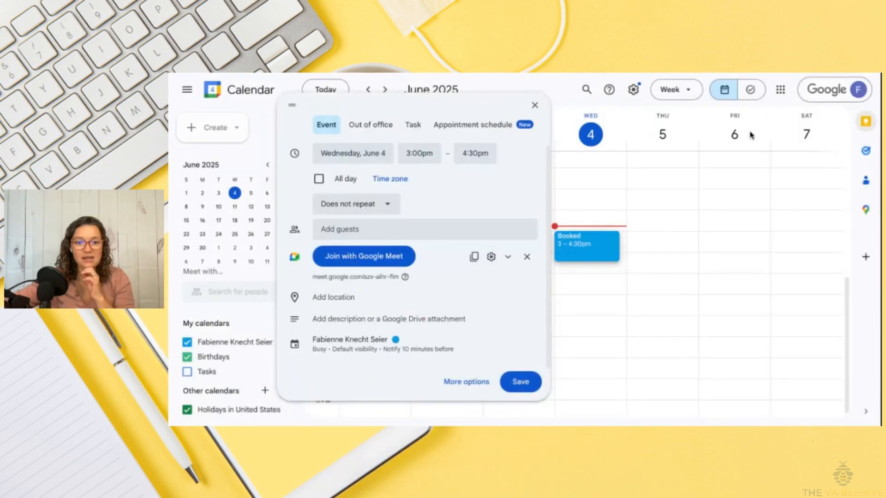
Remove and re-add Google Meet conferencing on the Booked event
{"action": "left_click", "coordinate": [525, 256]}
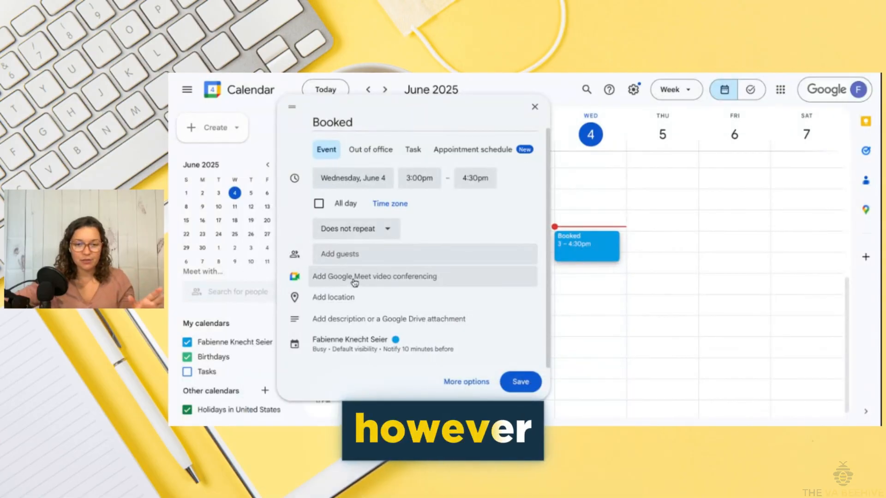
{"action": "left_click", "coordinate": [355, 278]}
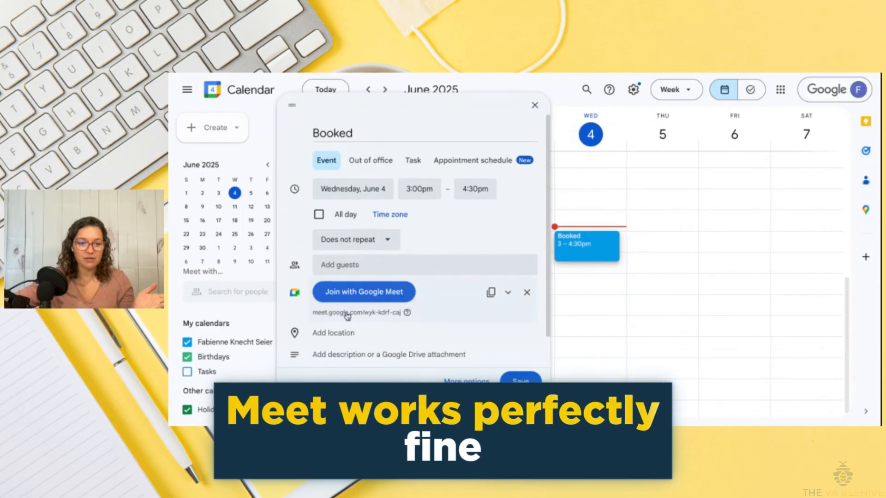
{"action": "scroll", "coordinate": [339, 319], "scroll_direction": "down", "scroll_amount": 1}
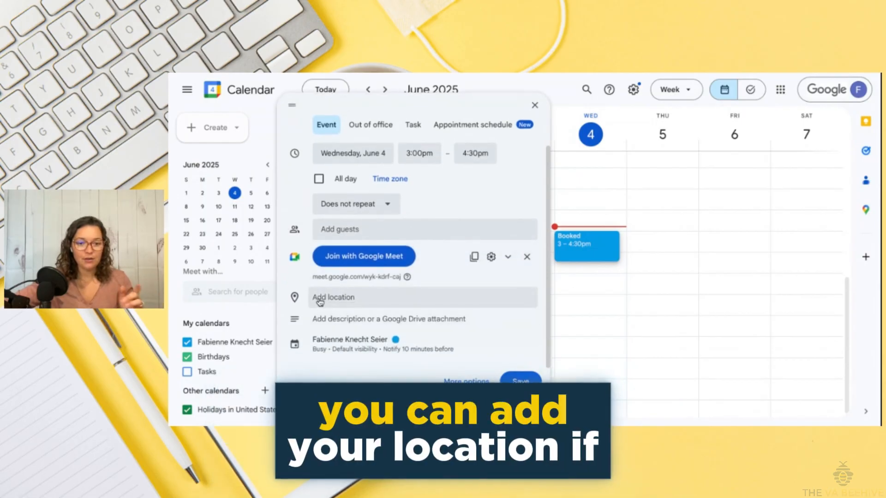
Review the location, description and notification options, then save the Booked event
{"action": "left_click", "coordinate": [320, 299]}
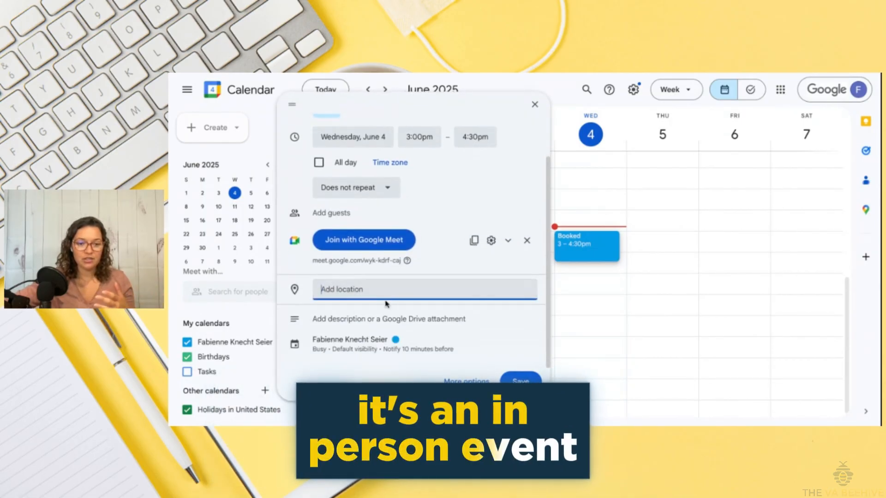
{"action": "left_click", "coordinate": [322, 331]}
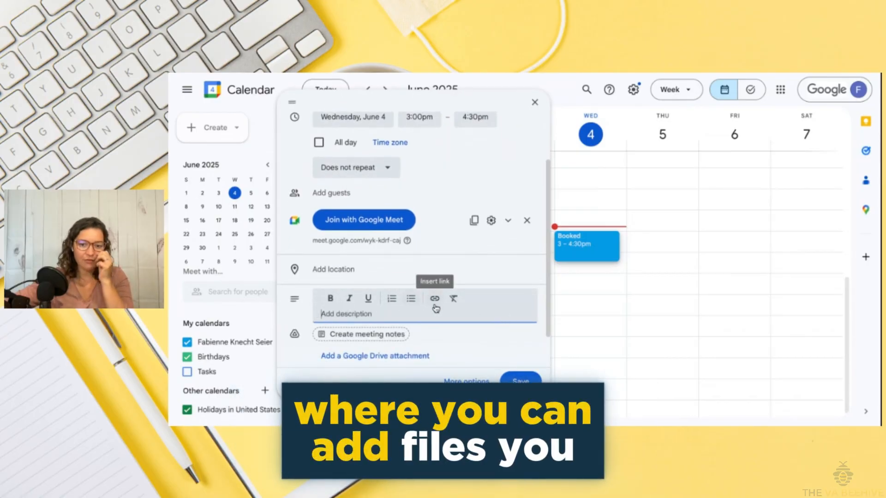
{"action": "scroll", "coordinate": [388, 312], "scroll_direction": "down", "scroll_amount": 1}
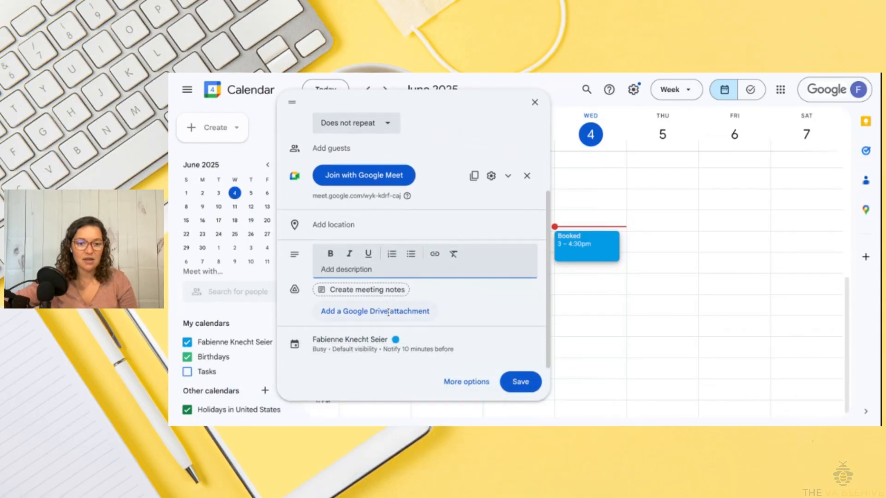
{"action": "left_click", "coordinate": [345, 346]}
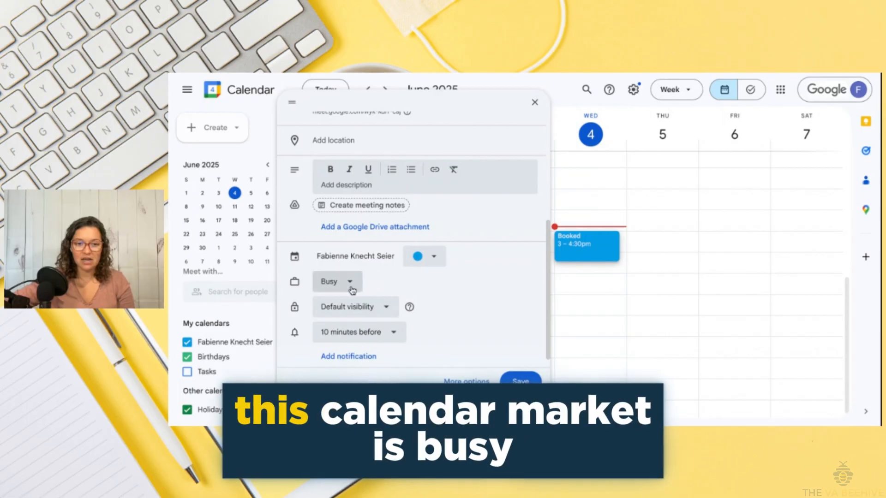
{"action": "scroll", "coordinate": [351, 341], "scroll_direction": "down", "scroll_amount": 1}
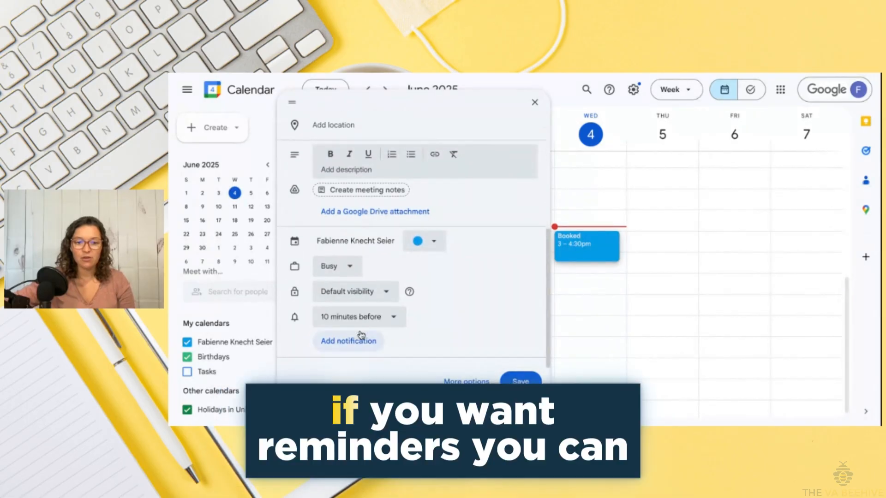
{"action": "scroll", "coordinate": [427, 354], "scroll_direction": "up", "scroll_amount": 1}
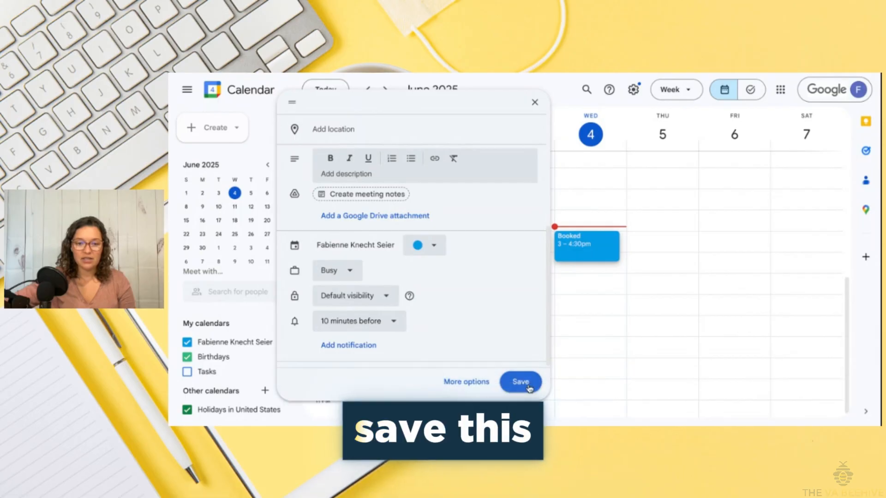
{"action": "left_click", "coordinate": [529, 386]}
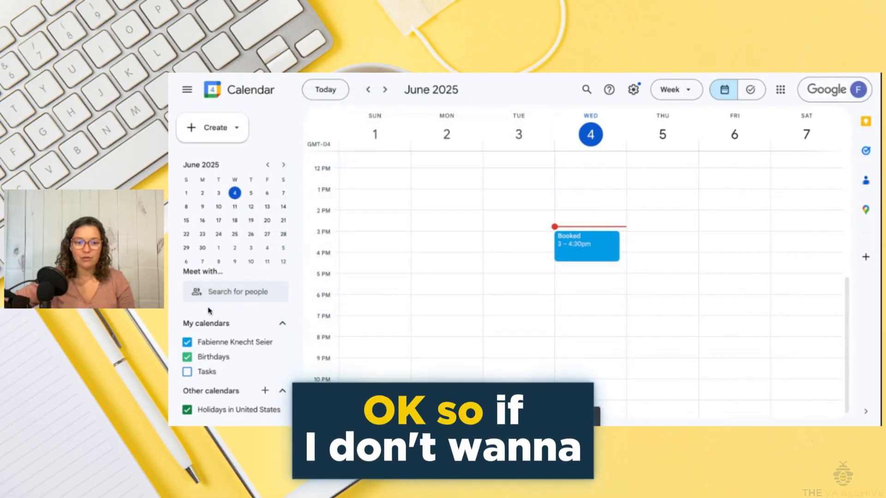
{"action": "scroll", "coordinate": [550, 279], "scroll_direction": "up", "scroll_amount": 1}
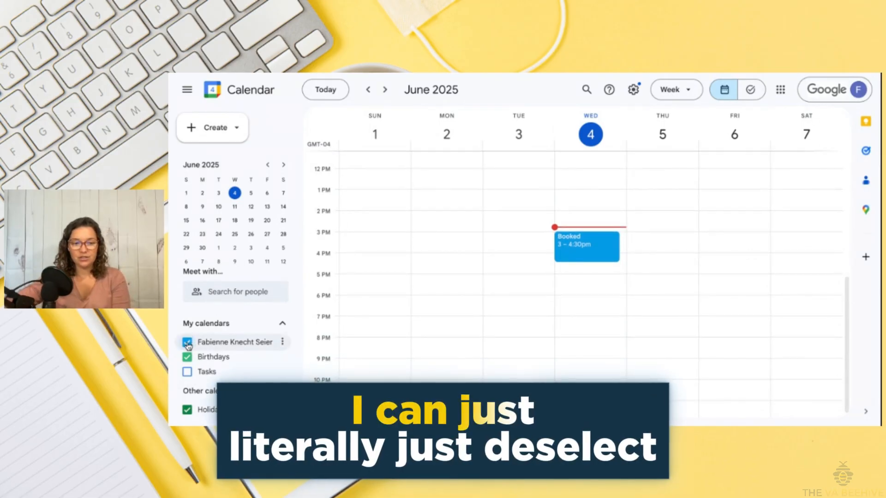
{"action": "left_click", "coordinate": [187, 344]}
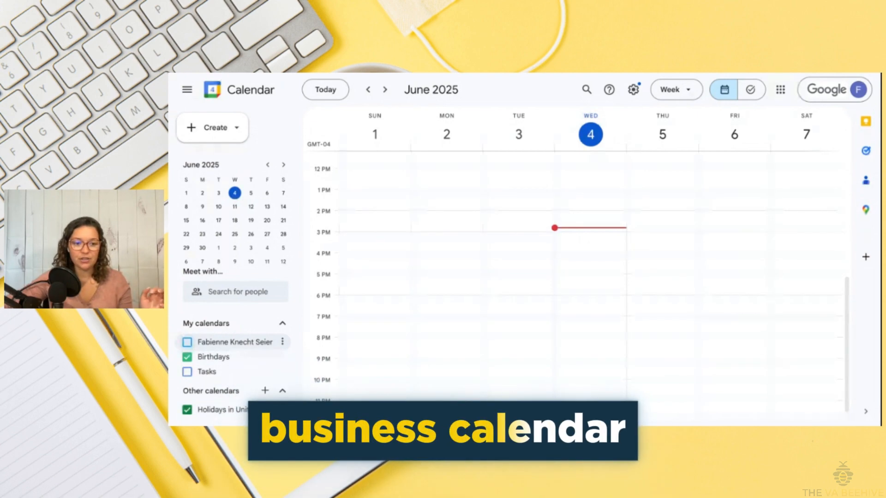
{"action": "left_click", "coordinate": [232, 344]}
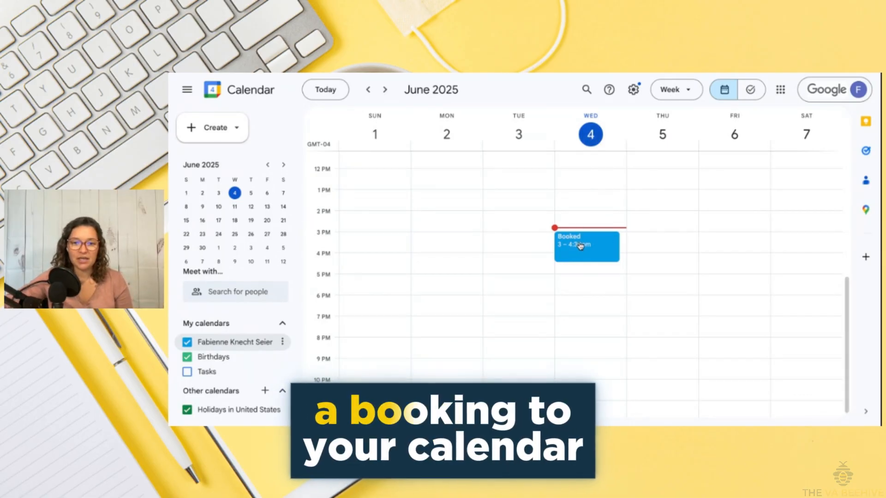
{"action": "scroll", "coordinate": [454, 314], "scroll_direction": "up", "scroll_amount": 1}
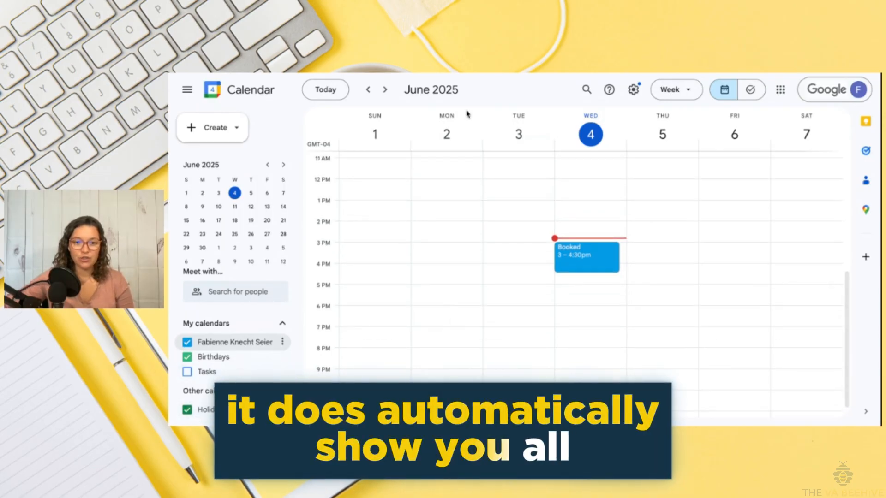
{"action": "left_click", "coordinate": [369, 90]}
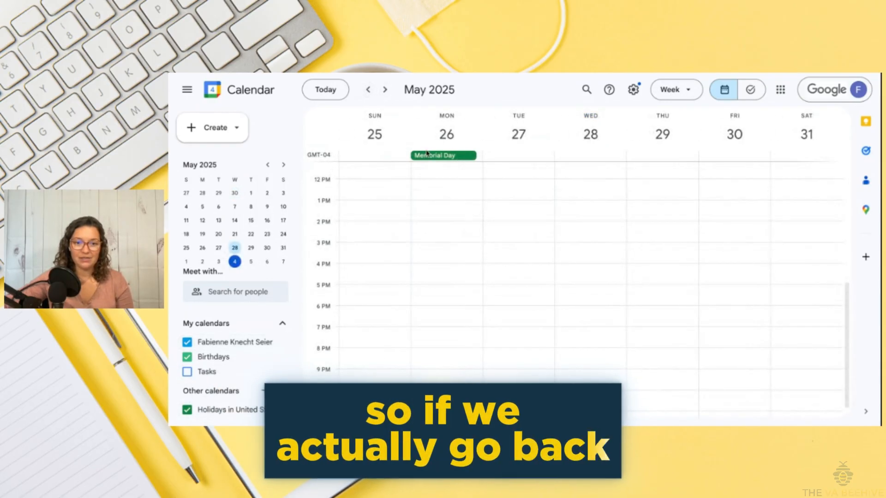
{"action": "left_click", "coordinate": [385, 90]}
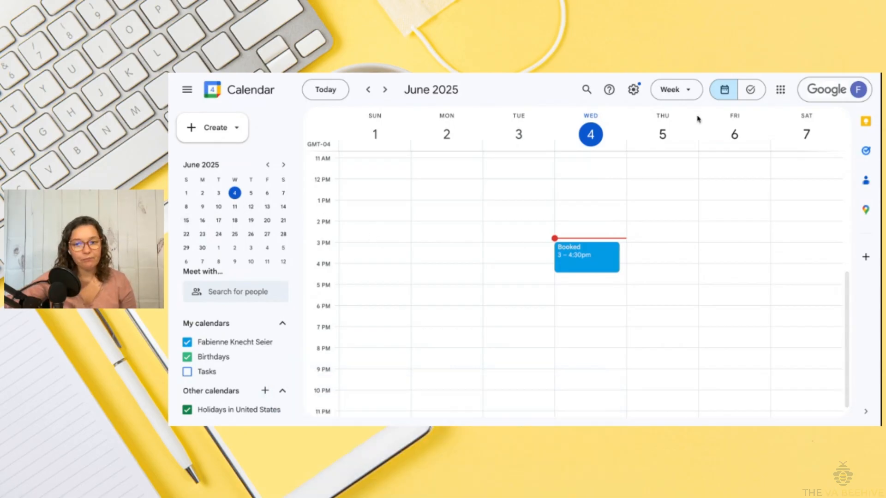
{"action": "left_click", "coordinate": [751, 92]}
{"action": "left_click", "coordinate": [732, 90]}
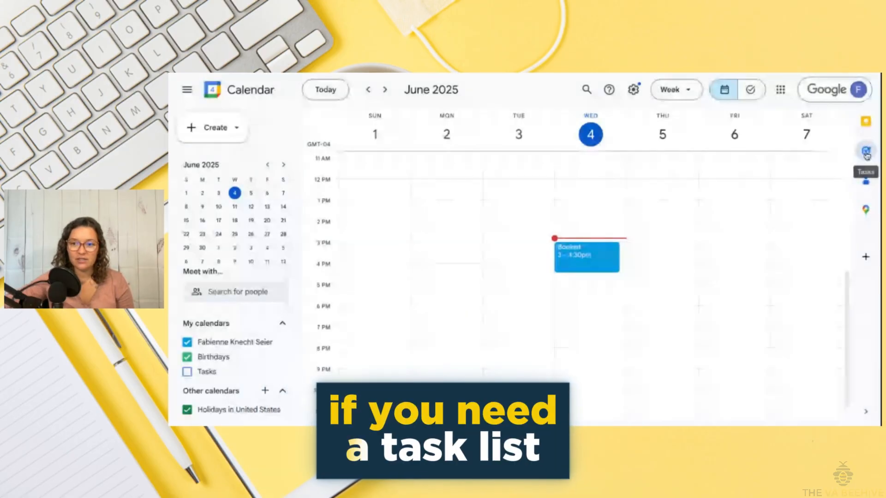
Create a new task named 'test' in the Tasks side panel
{"action": "left_click", "coordinate": [867, 152]}
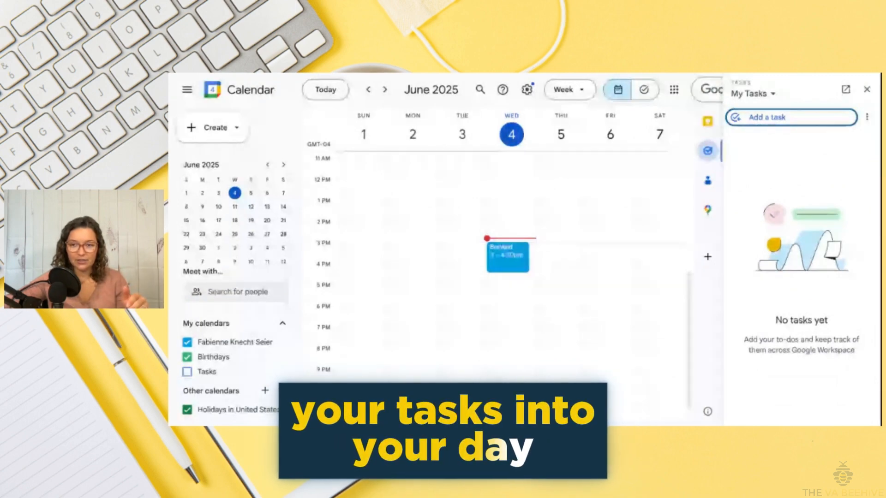
{"action": "left_click", "coordinate": [764, 120]}
{"action": "type", "text": "test"}
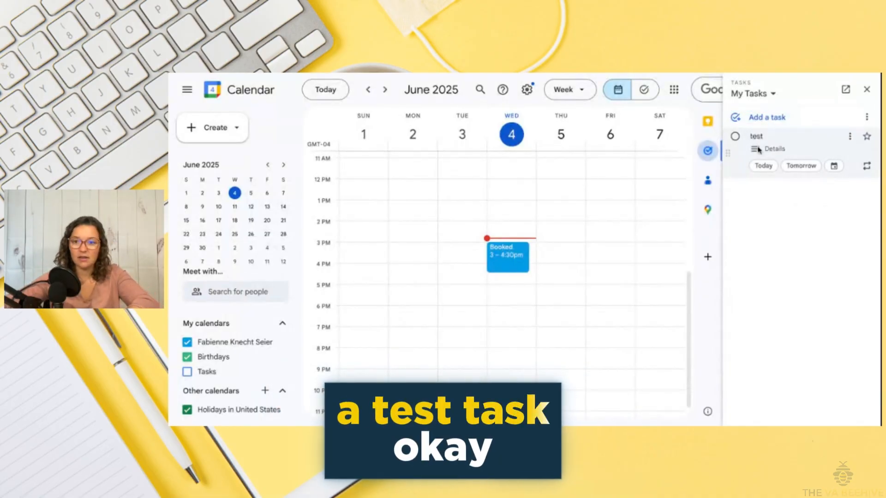
{"action": "key", "text": "Return"}
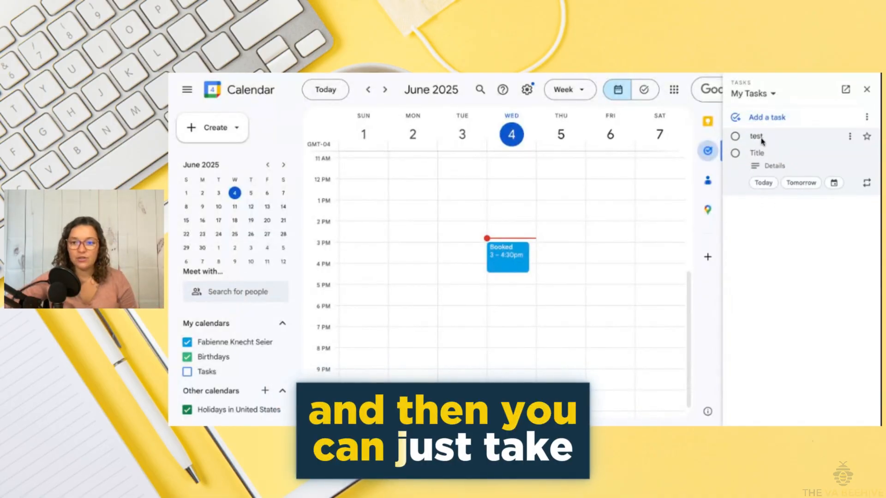
Place the test task on Wednesday, June 4 at 5:30pm and mark it completed
{"action": "double_click", "coordinate": [766, 137]}
{"action": "left_click_drag", "start_coordinate": [777, 141], "coordinate": [763, 142]}
{"action": "left_click", "coordinate": [770, 141]}
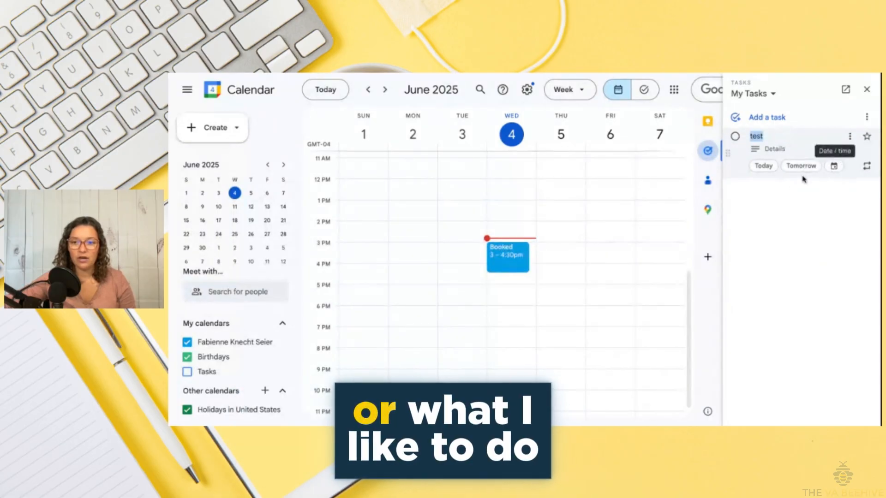
{"action": "left_click_drag", "start_coordinate": [756, 136], "coordinate": [509, 302]}
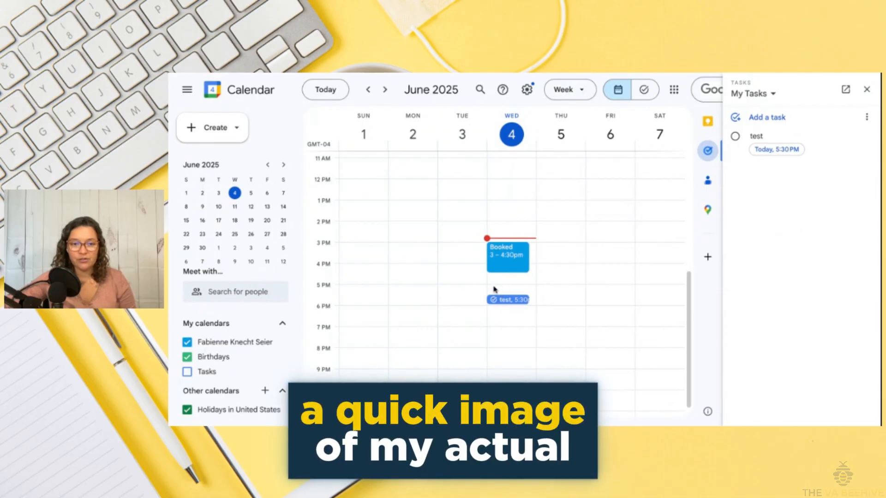
{"action": "left_click_drag", "start_coordinate": [503, 301], "coordinate": [500, 297]}
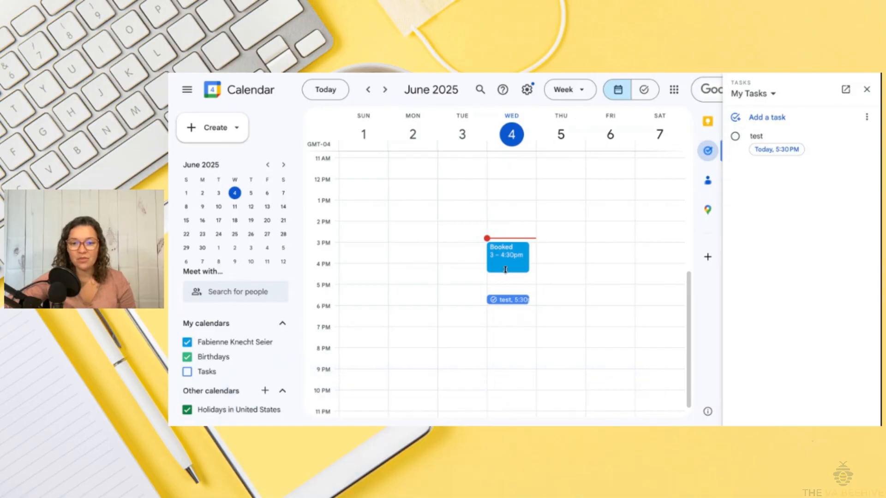
{"action": "left_click", "coordinate": [506, 300]}
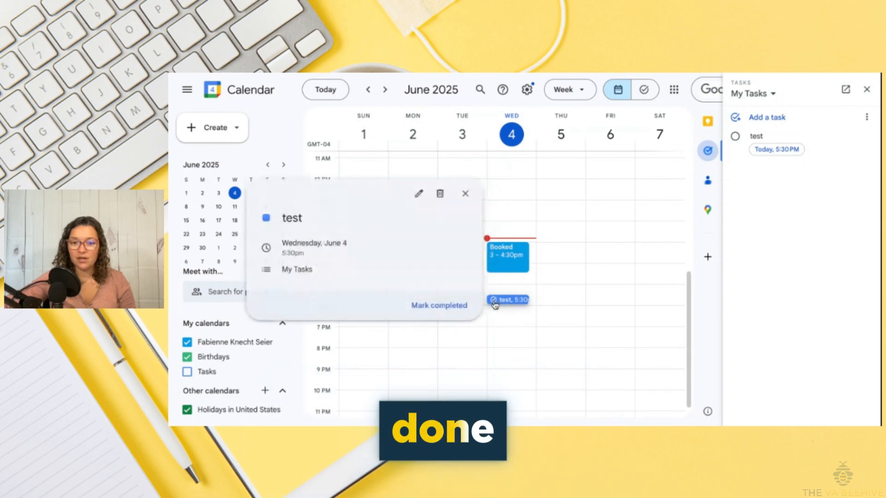
{"action": "left_click", "coordinate": [434, 307]}
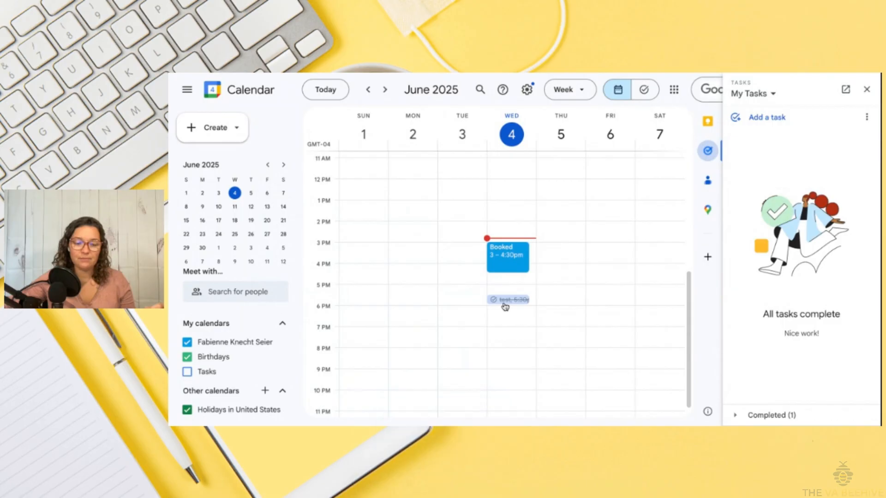
Colour the Tasks calendar Tangerine and tick it to show in the week view
{"action": "scroll", "coordinate": [503, 302], "scroll_direction": "up", "scroll_amount": 1}
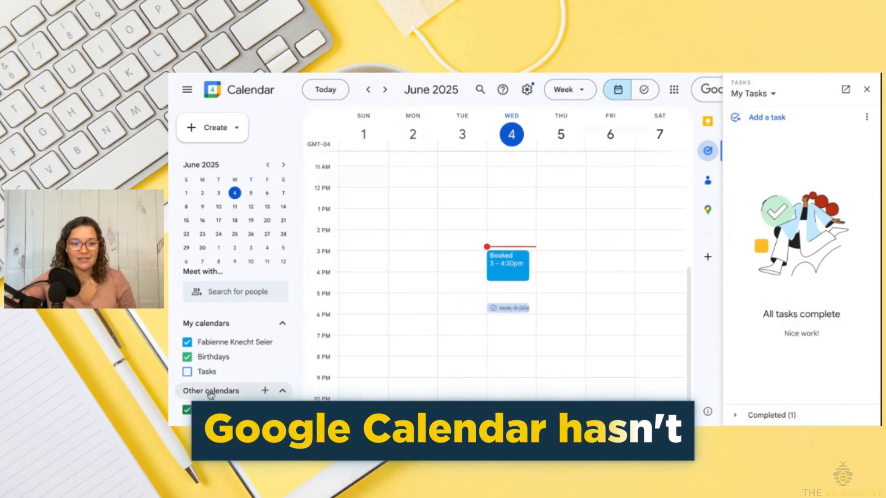
{"action": "scroll", "coordinate": [284, 375], "scroll_direction": "down", "scroll_amount": 1}
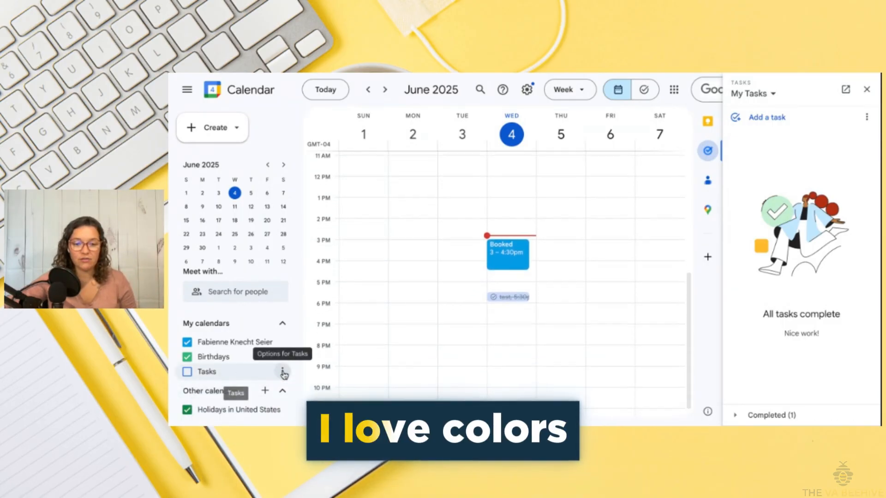
{"action": "left_click", "coordinate": [283, 342]}
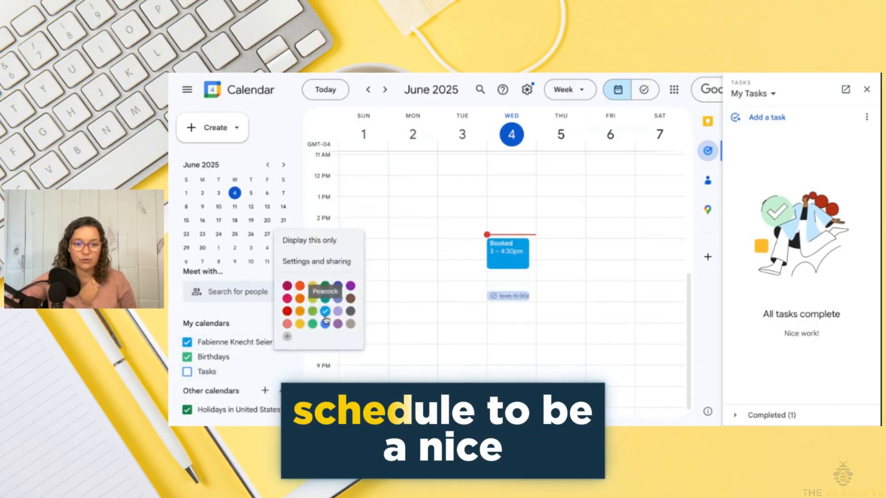
{"action": "left_click", "coordinate": [283, 372]}
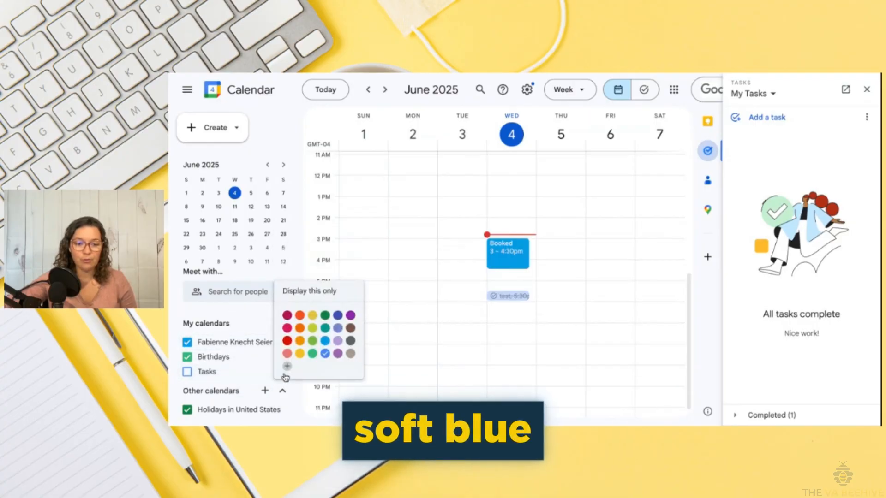
{"action": "left_click", "coordinate": [300, 315]}
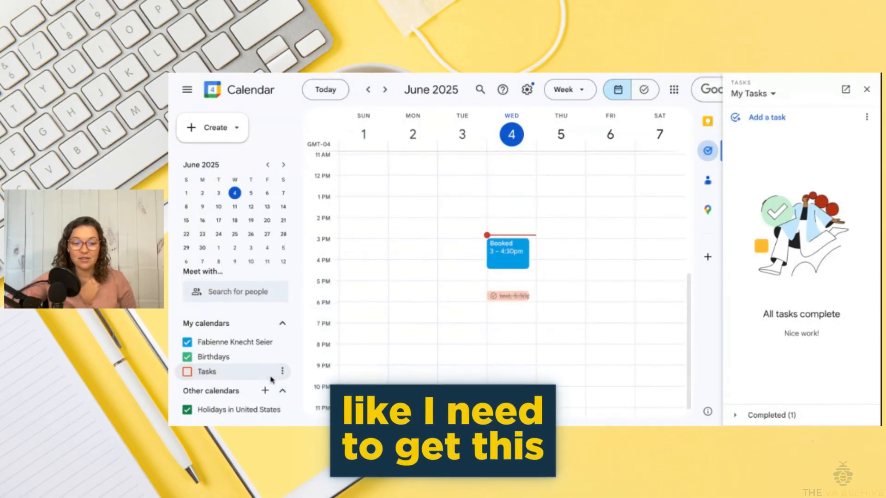
{"action": "left_click", "coordinate": [188, 373]}
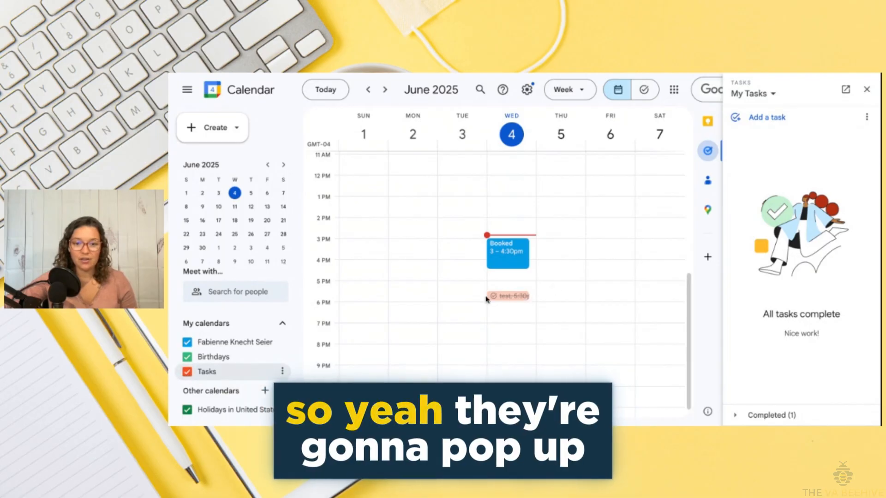
Look through the option menus for the Tasks, personal and Birthdays calendars
{"action": "left_click", "coordinate": [282, 371]}
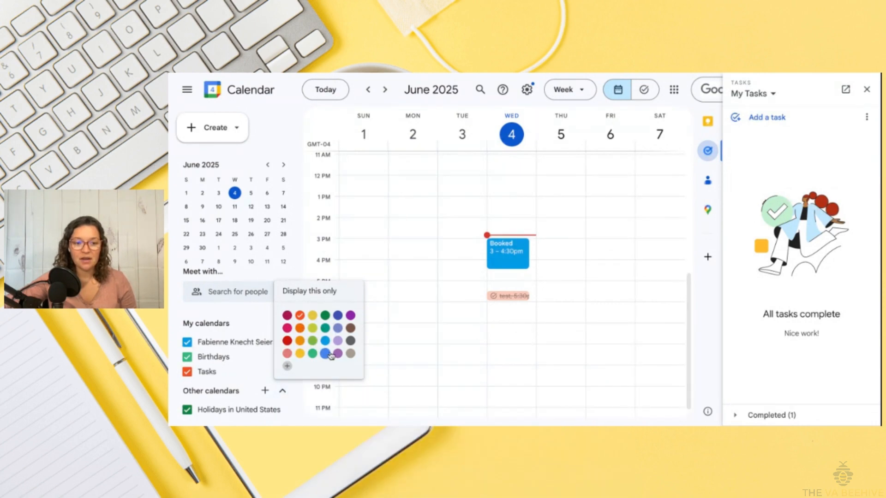
{"action": "left_click", "coordinate": [257, 323]}
{"action": "left_click", "coordinate": [283, 325]}
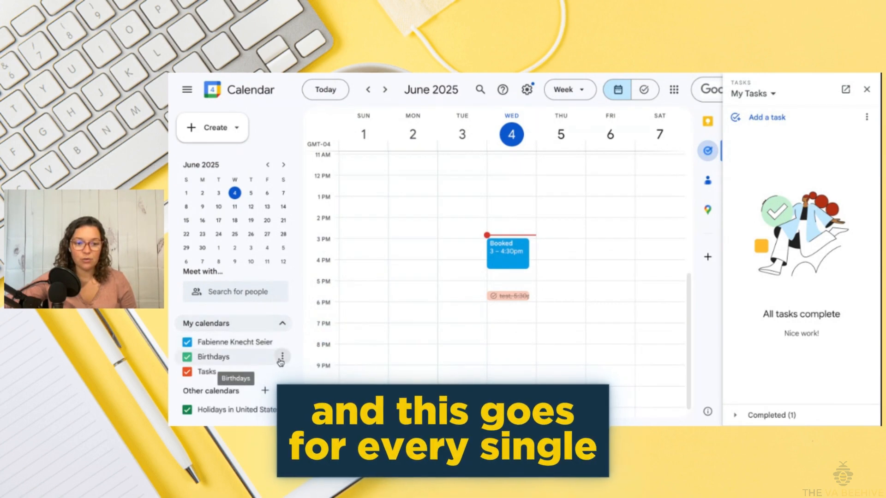
{"action": "left_click", "coordinate": [282, 342]}
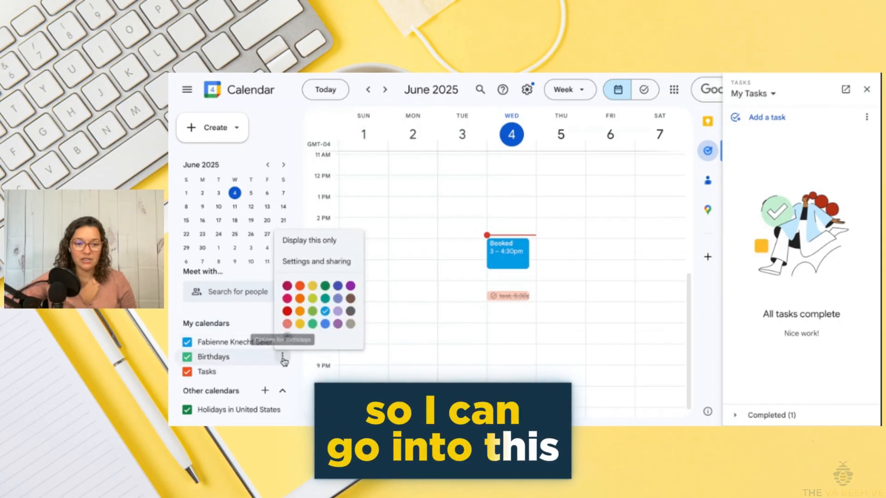
{"action": "left_click", "coordinate": [282, 359]}
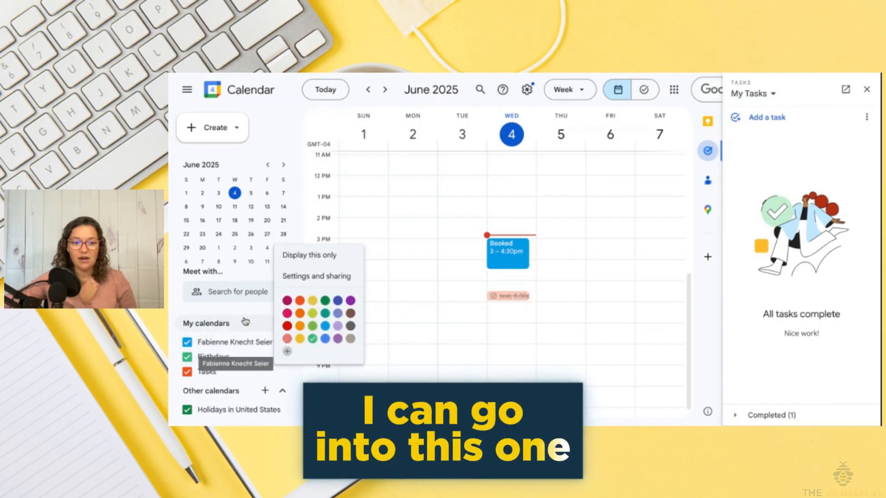
Dismiss the calendar options and untitled draft, then bring up the Other calendars + menu
{"action": "left_click", "coordinate": [491, 324]}
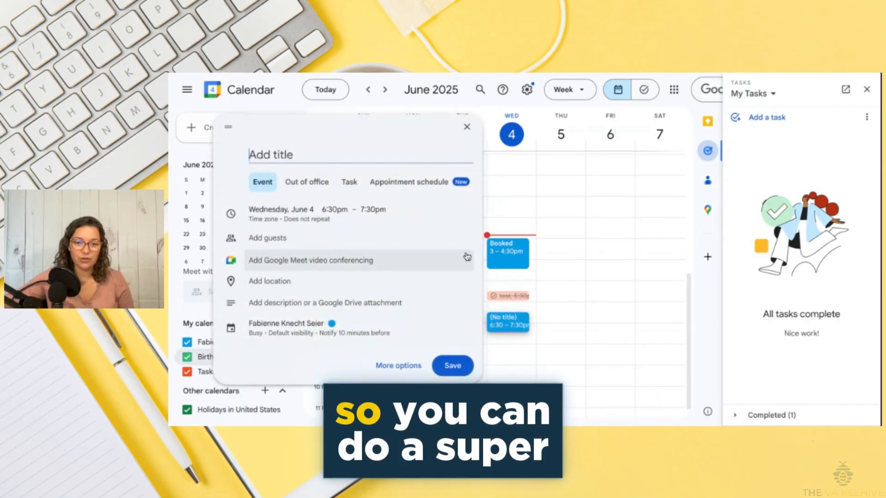
{"action": "left_click", "coordinate": [466, 127]}
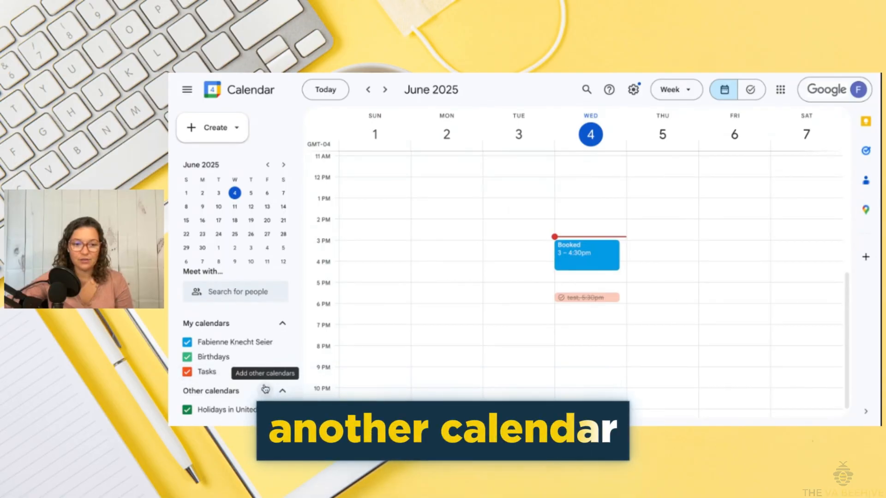
{"action": "left_click", "coordinate": [265, 392]}
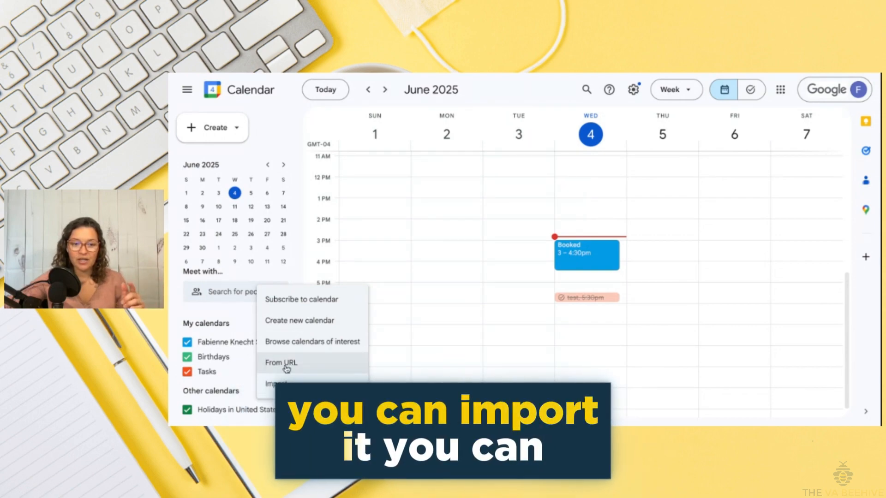
Create a new calendar named 'test' and go back to the week view
{"action": "left_click", "coordinate": [300, 321]}
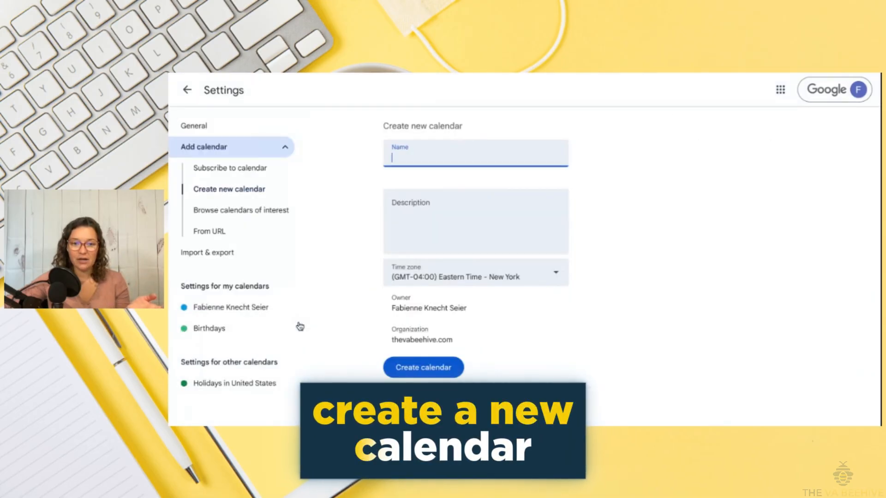
{"action": "type", "text": "tes"}
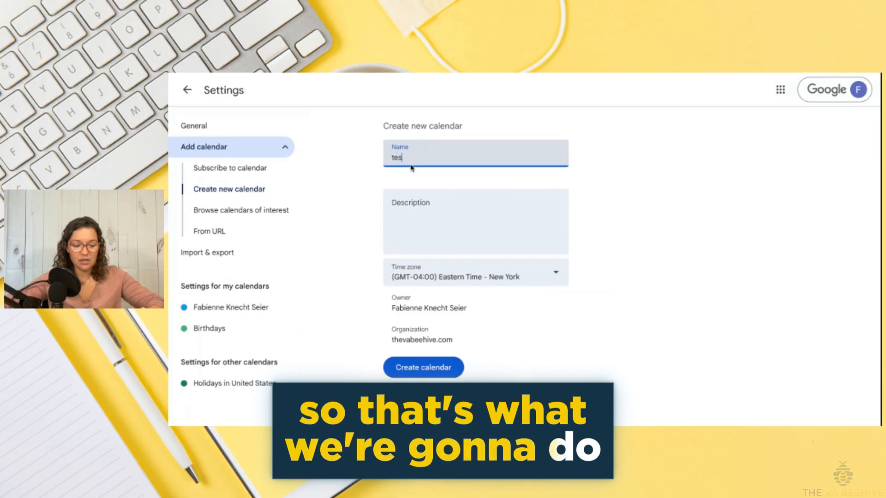
{"action": "type", "text": "t"}
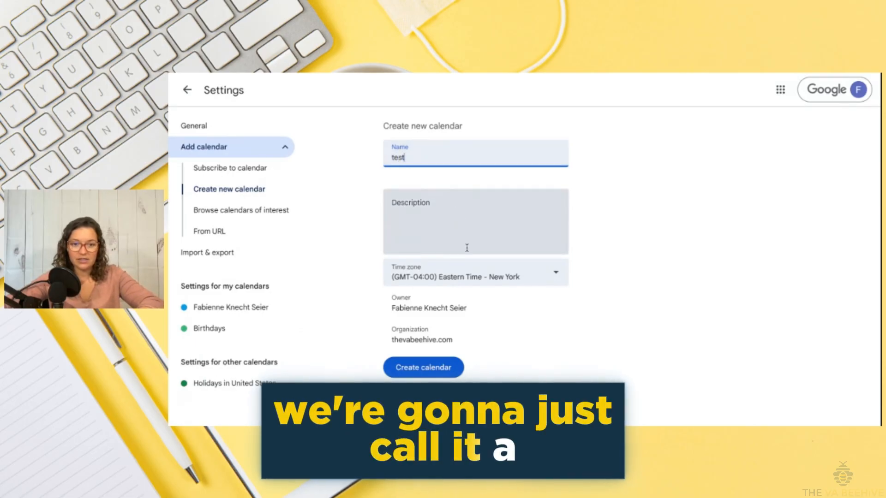
{"action": "left_click", "coordinate": [440, 372]}
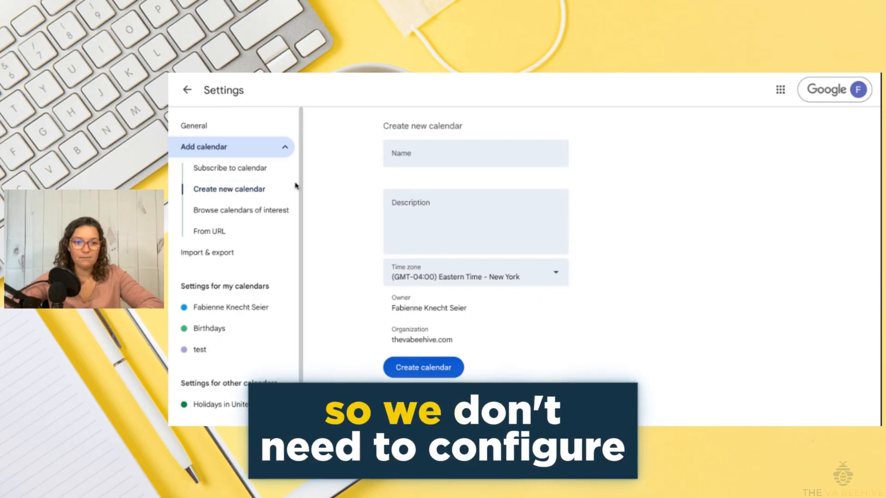
{"action": "left_click", "coordinate": [188, 91]}
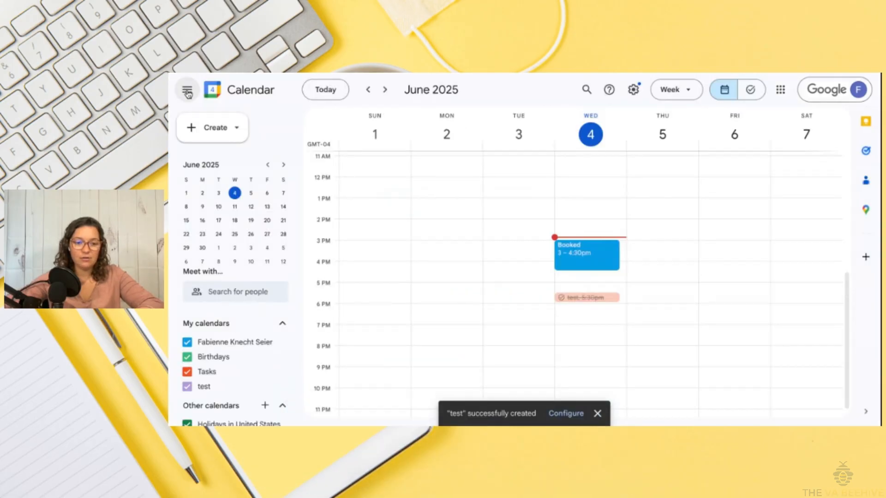
Block out 6–7pm on Wednesday, June 4 and title the event 'test'
{"action": "scroll", "coordinate": [261, 379], "scroll_direction": "down", "scroll_amount": 1}
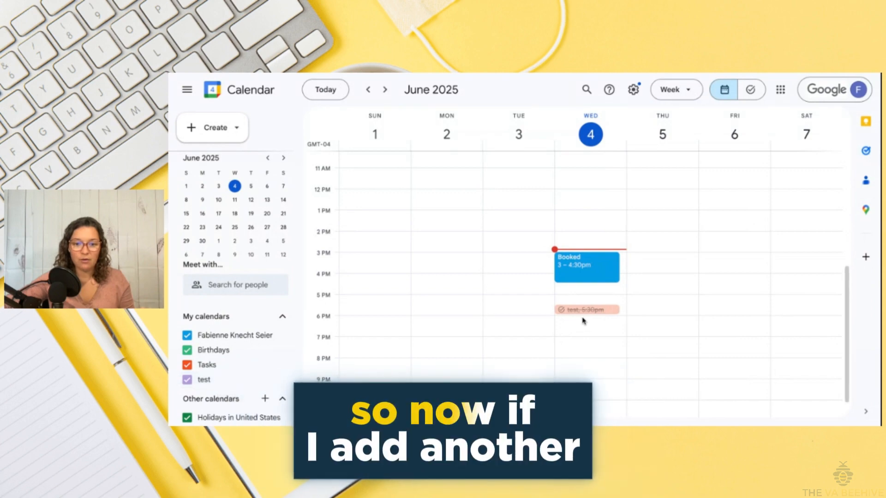
{"action": "left_click_drag", "start_coordinate": [582, 320], "coordinate": [584, 335]}
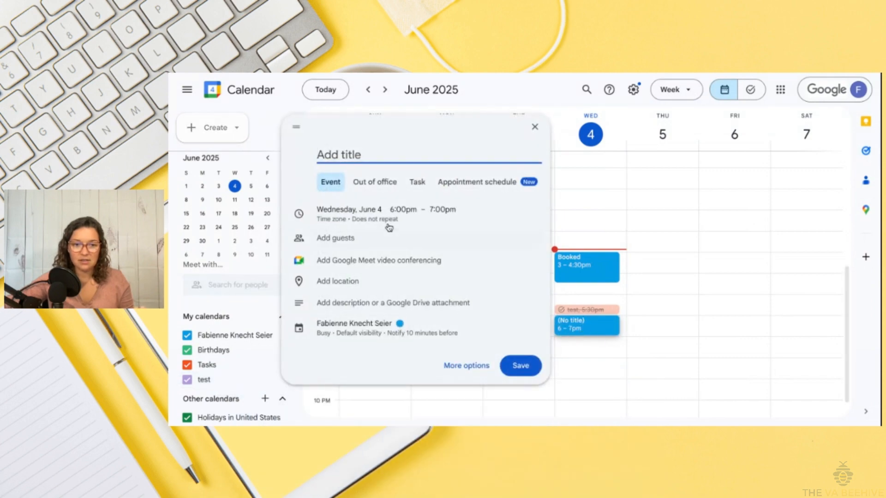
{"action": "type", "text": "test"}
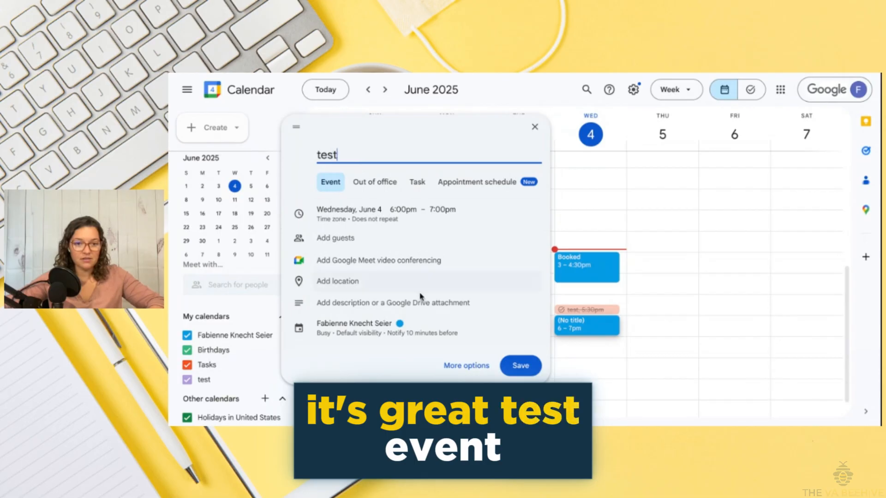
Assign the event to the test calendar, save it, and hide that calendar
{"action": "left_click", "coordinate": [358, 325]}
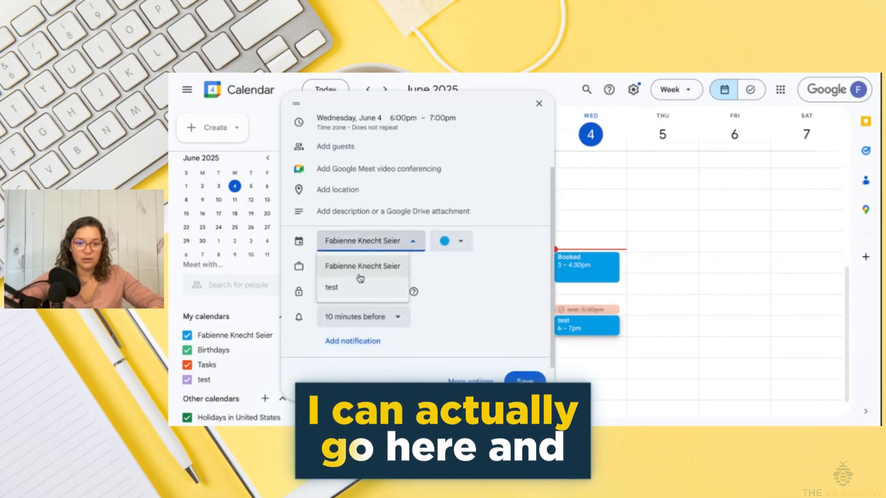
{"action": "left_click", "coordinate": [360, 287]}
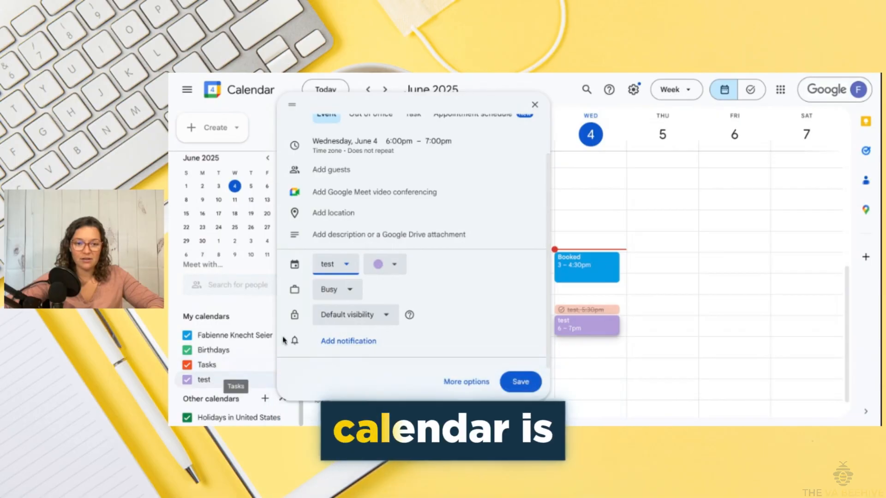
{"action": "mouse_move", "coordinate": [409, 314]}
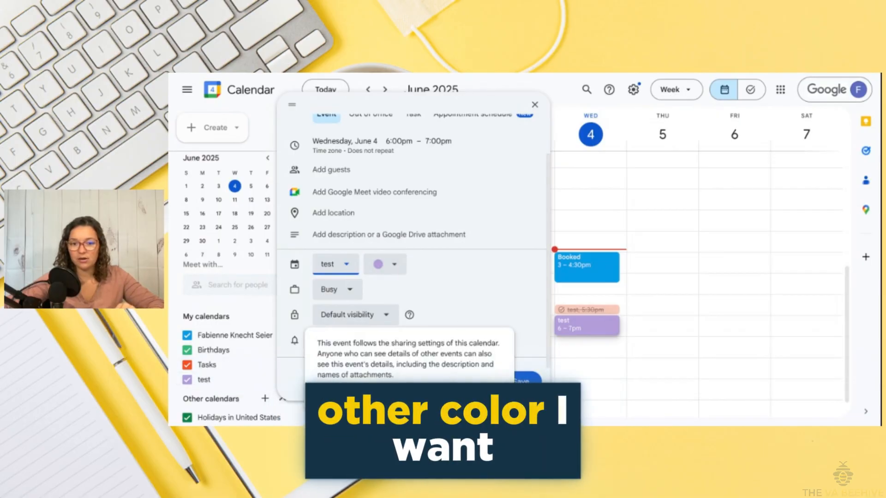
{"action": "left_click", "coordinate": [529, 383]}
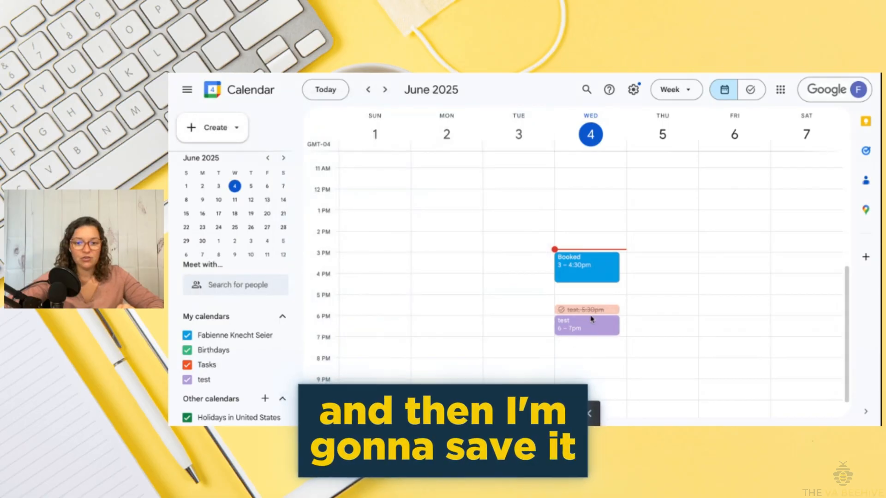
{"action": "left_click", "coordinate": [187, 380]}
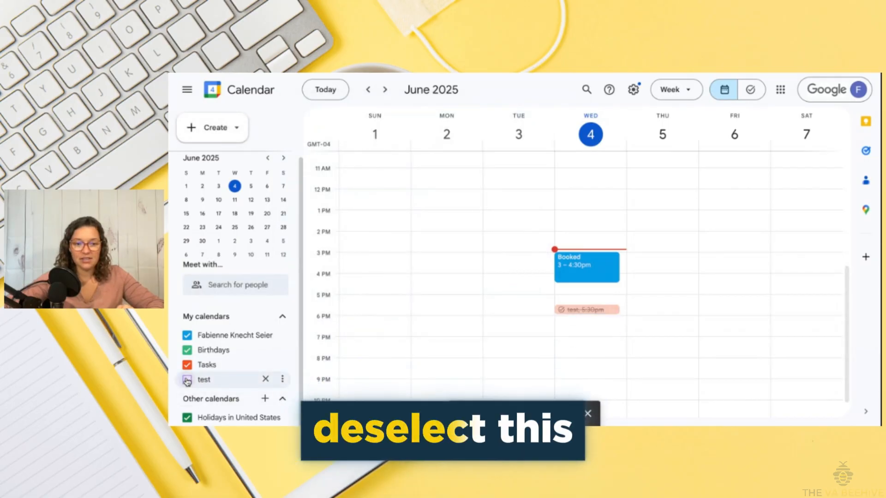
Toggle the test calendar's checkbox so its events end up visible again
{"action": "left_click", "coordinate": [187, 380]}
{"action": "left_click", "coordinate": [187, 381]}
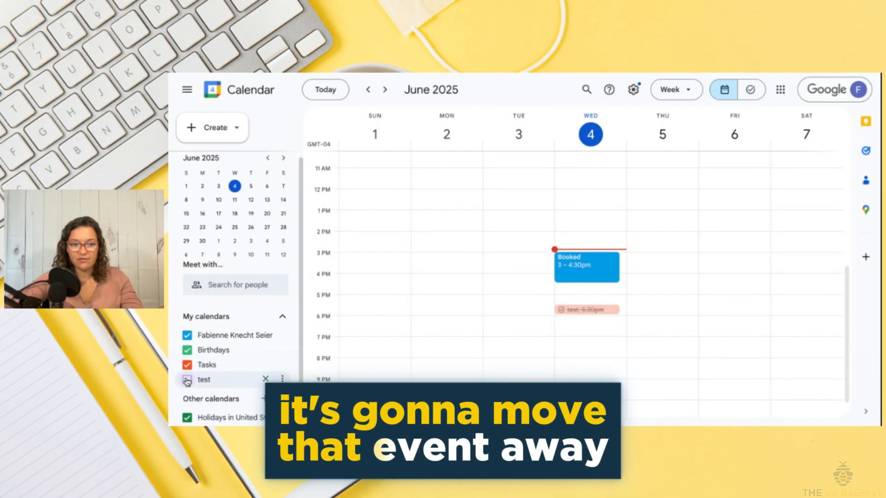
{"action": "left_click", "coordinate": [186, 380]}
Hide and then re-show the main calendar so the Booked 3–4:30pm event returns on Wednesday
{"action": "left_click", "coordinate": [188, 336]}
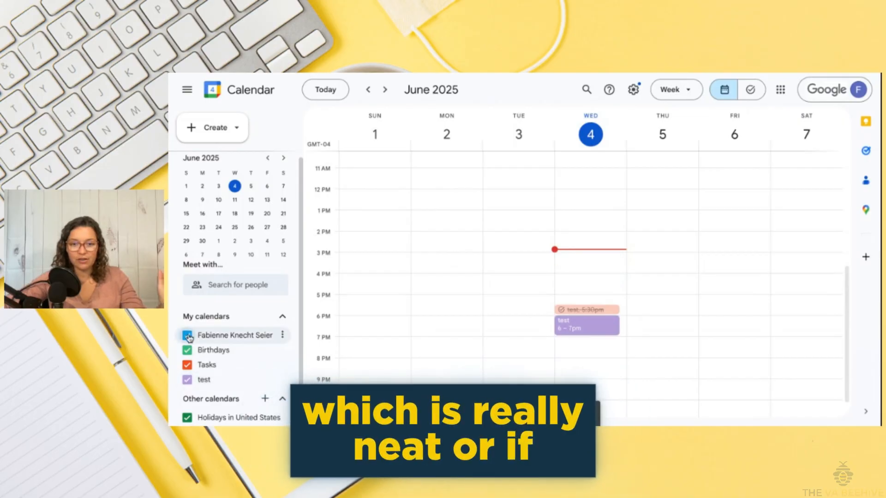
{"action": "left_click", "coordinate": [187, 336]}
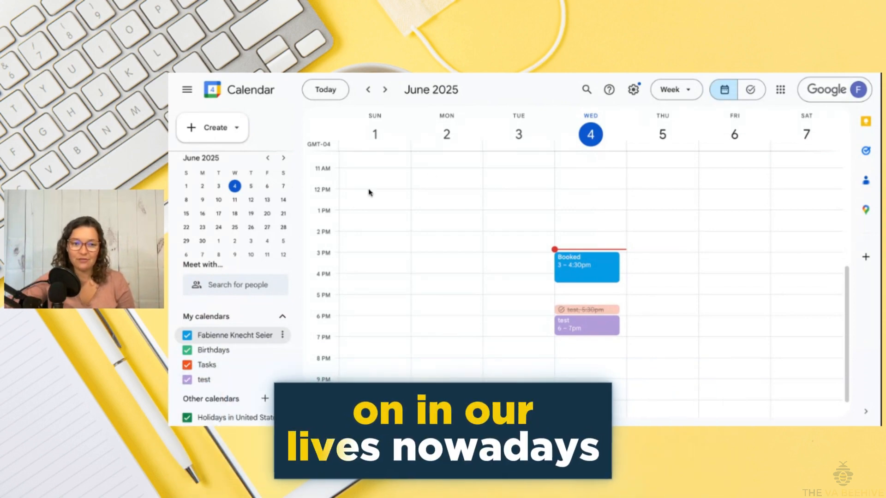
{"action": "scroll", "coordinate": [282, 283], "scroll_direction": "up", "scroll_amount": 1}
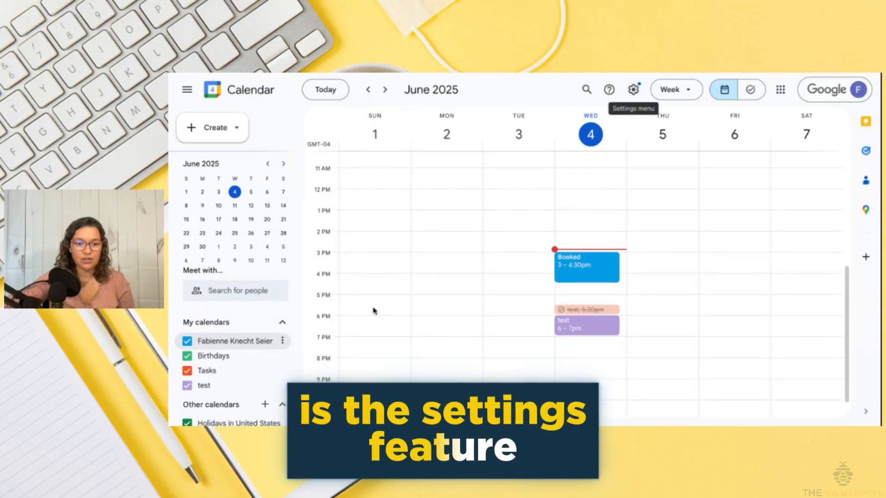
Open Settings and sharing for the main calendar from its three-dot menu in My calendars
{"action": "scroll", "coordinate": [372, 310], "scroll_direction": "up", "scroll_amount": 1}
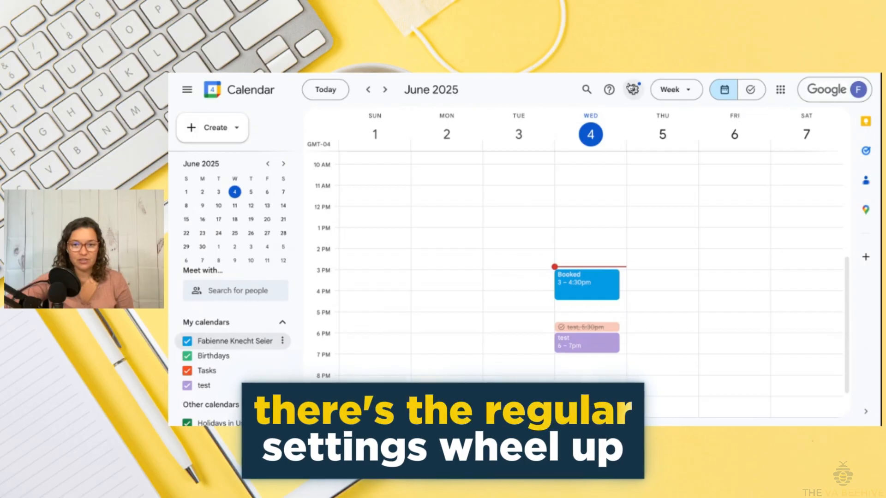
{"action": "scroll", "coordinate": [362, 257], "scroll_direction": "up", "scroll_amount": 1}
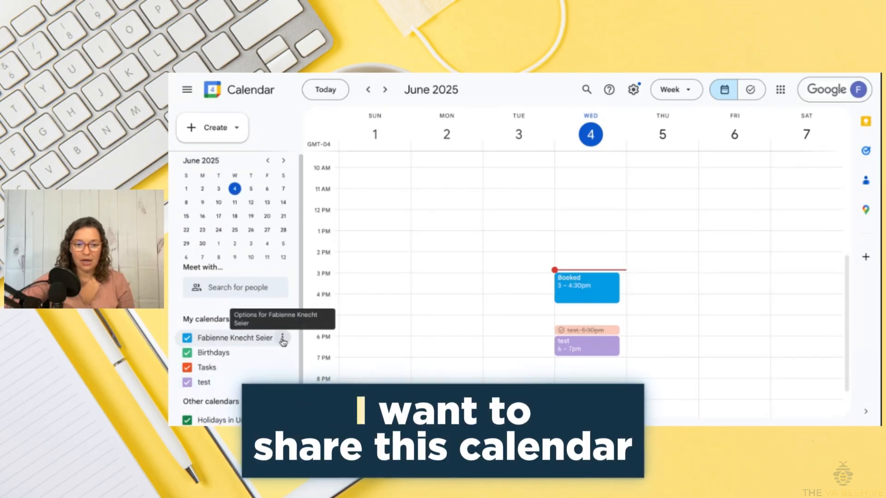
{"action": "left_click", "coordinate": [284, 341]}
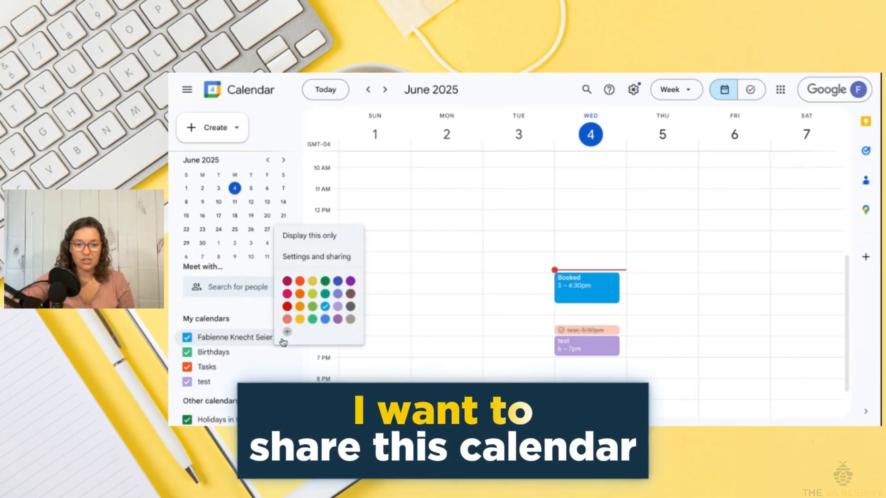
{"action": "left_click", "coordinate": [323, 257]}
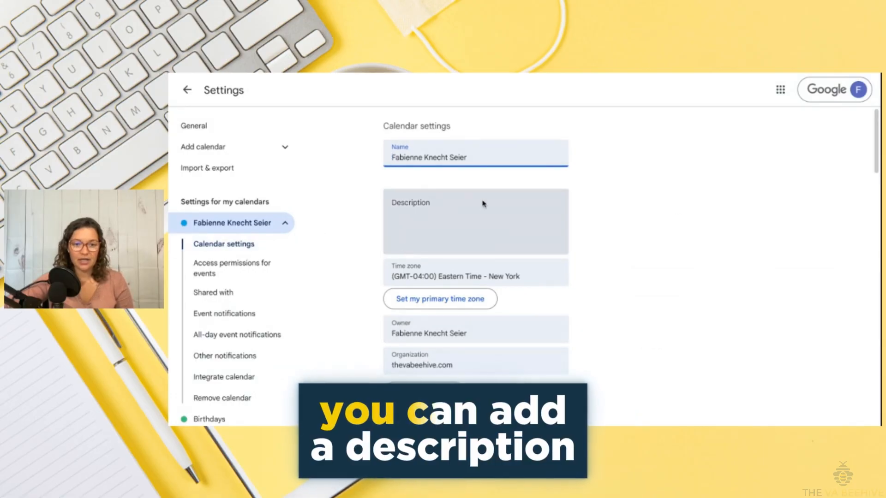
Try making the calendar available to public, check its visibility options, then untick it
{"action": "scroll", "coordinate": [479, 311], "scroll_direction": "down", "scroll_amount": 3}
{"action": "scroll", "coordinate": [479, 311], "scroll_direction": "down", "scroll_amount": 4}
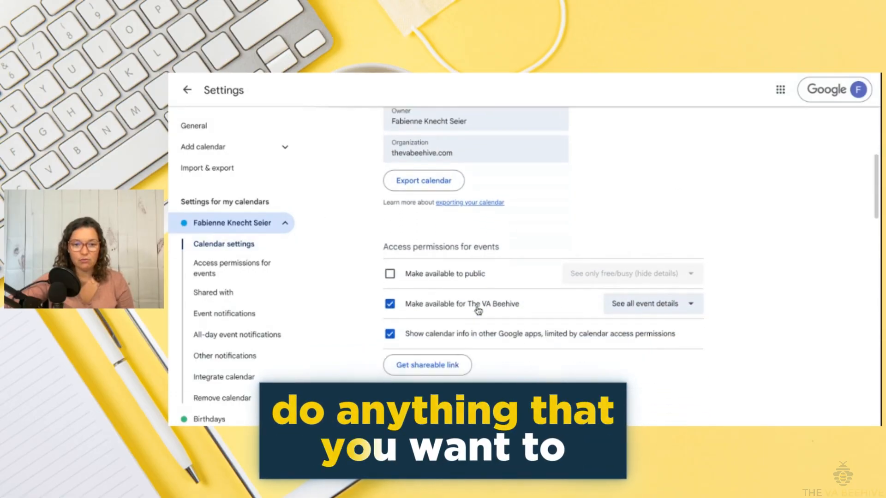
{"action": "scroll", "coordinate": [445, 281], "scroll_direction": "down", "scroll_amount": 1}
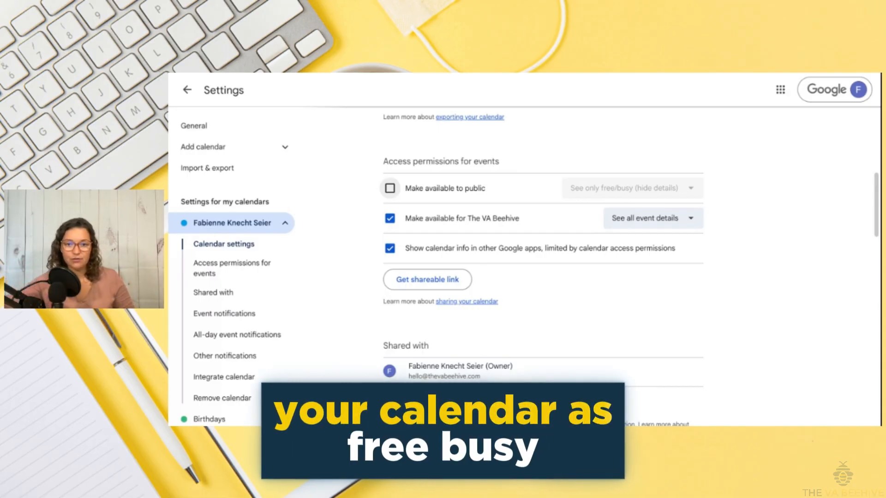
{"action": "left_click", "coordinate": [390, 188]}
{"action": "left_click", "coordinate": [639, 277]}
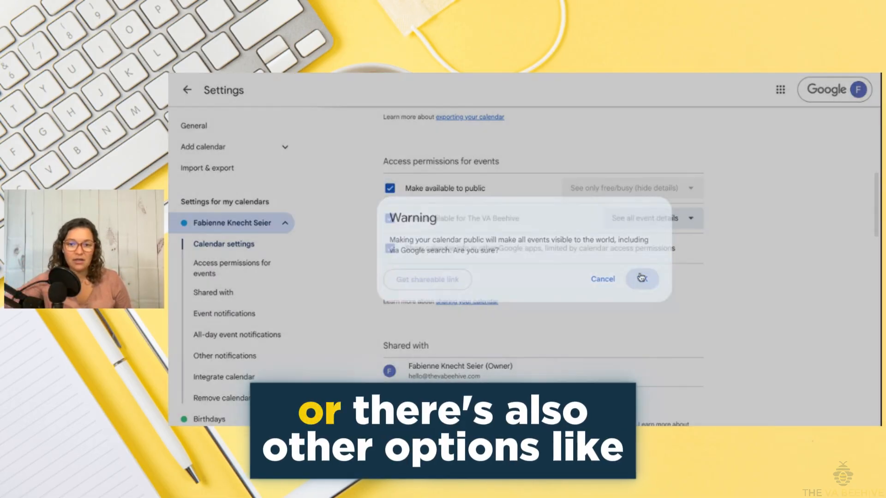
{"action": "left_click", "coordinate": [631, 191]}
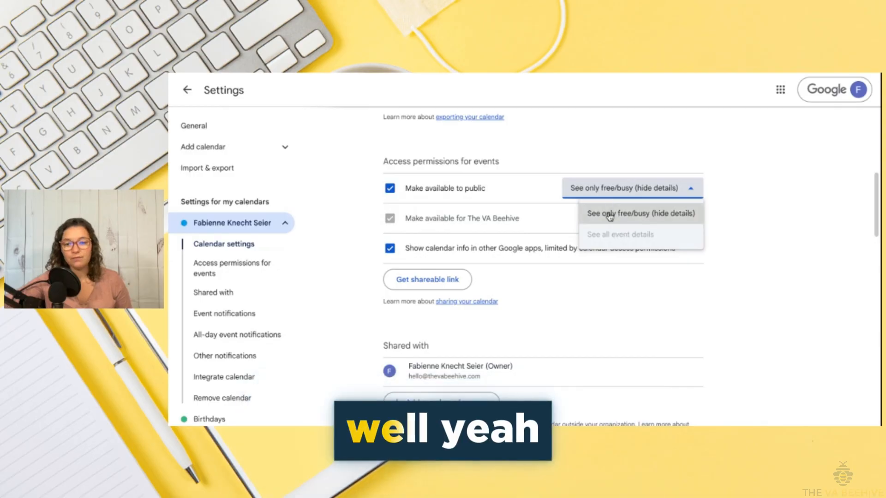
{"action": "left_click", "coordinate": [746, 193]}
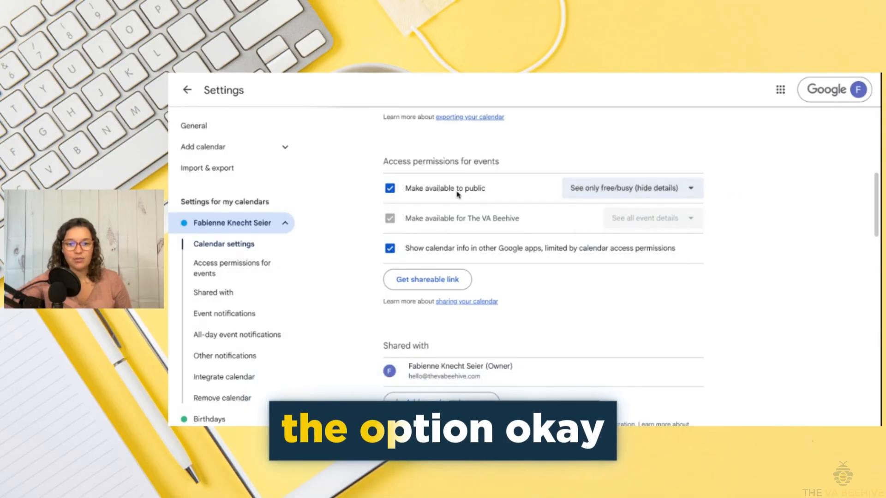
{"action": "left_click", "coordinate": [389, 191]}
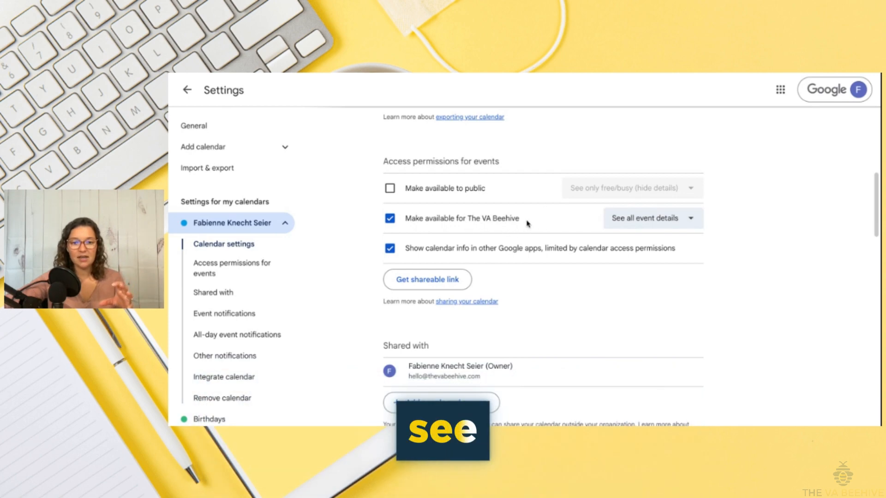
Change The VA Beehive's permission to See only free/busy (hide details)
{"action": "left_click", "coordinate": [691, 218]}
{"action": "left_click", "coordinate": [618, 244]}
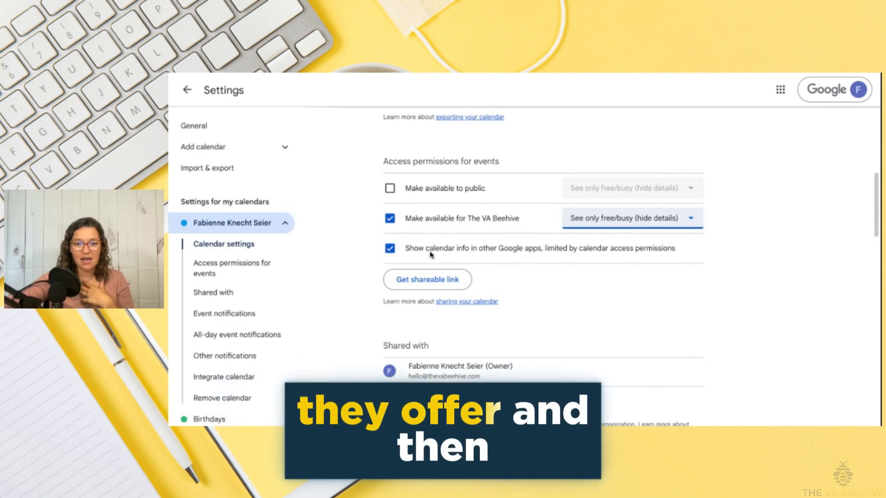
{"action": "scroll", "coordinate": [445, 270], "scroll_direction": "down", "scroll_amount": 1}
{"action": "scroll", "coordinate": [445, 264], "scroll_direction": "down", "scroll_amount": 2}
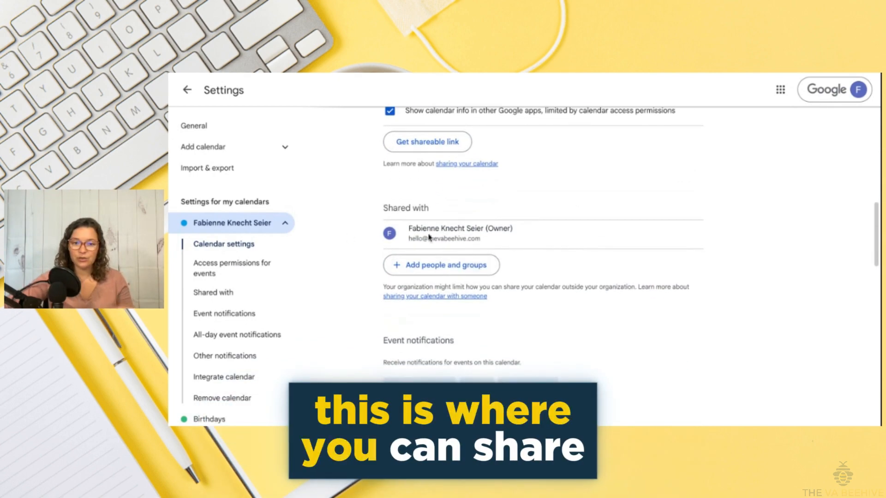
{"action": "left_click", "coordinate": [438, 276]}
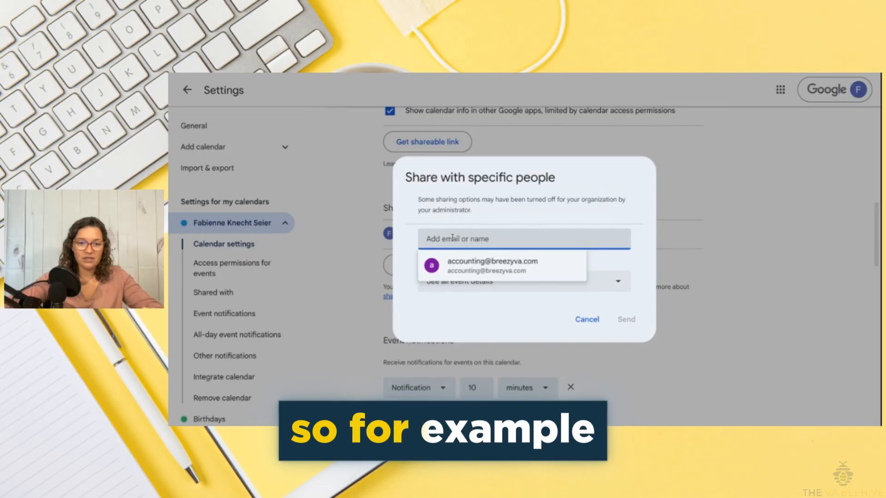
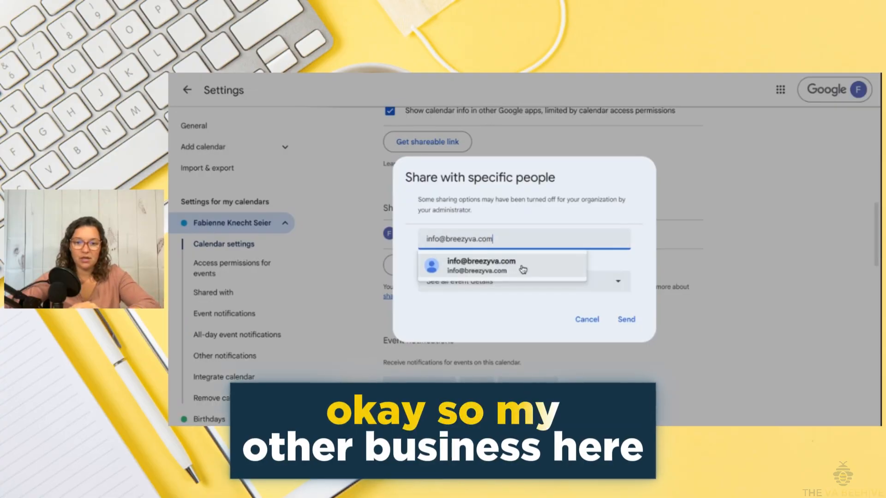
{"action": "left_click", "coordinate": [520, 269]}
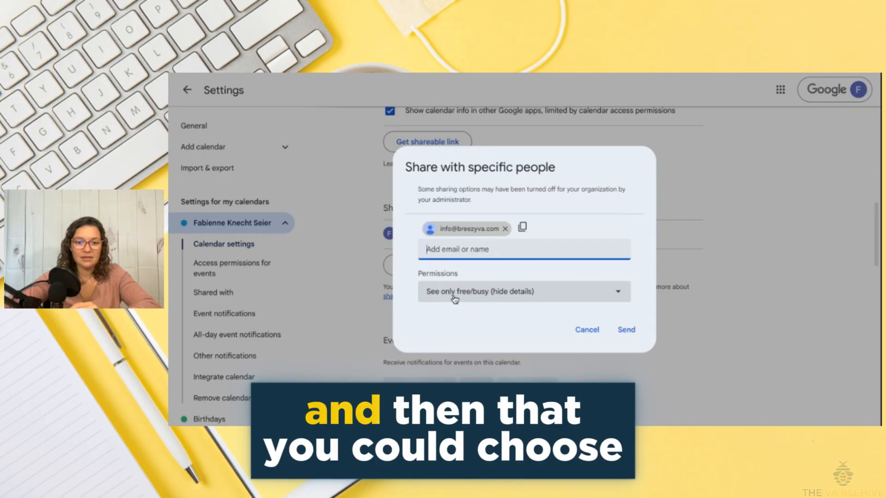
{"action": "left_click", "coordinate": [454, 298]}
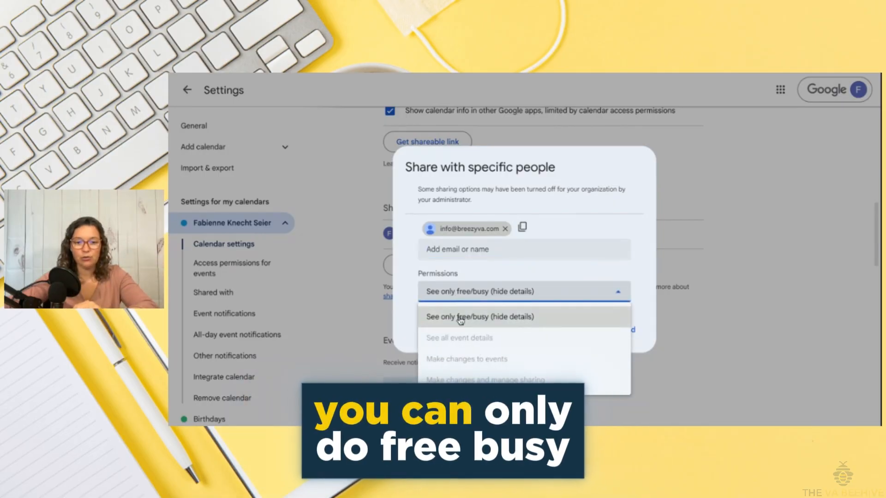
{"action": "left_click", "coordinate": [460, 318]}
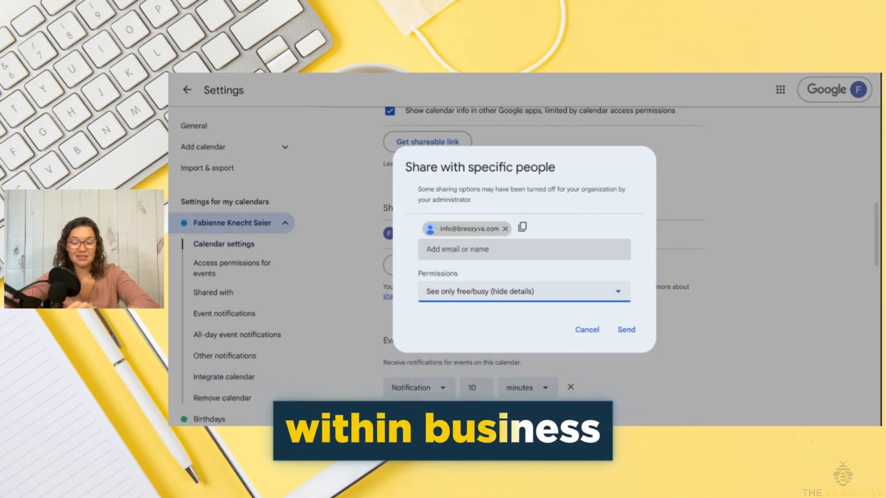
{"action": "left_click", "coordinate": [475, 294]}
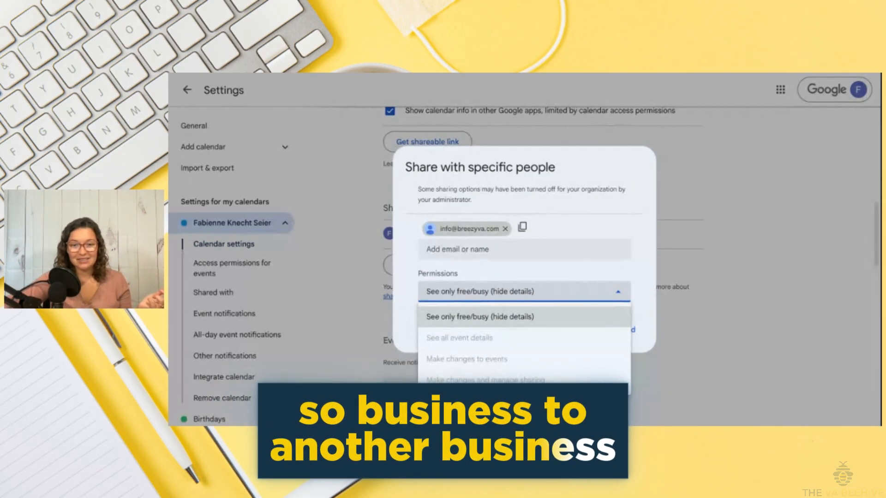
{"action": "left_click", "coordinate": [553, 317]}
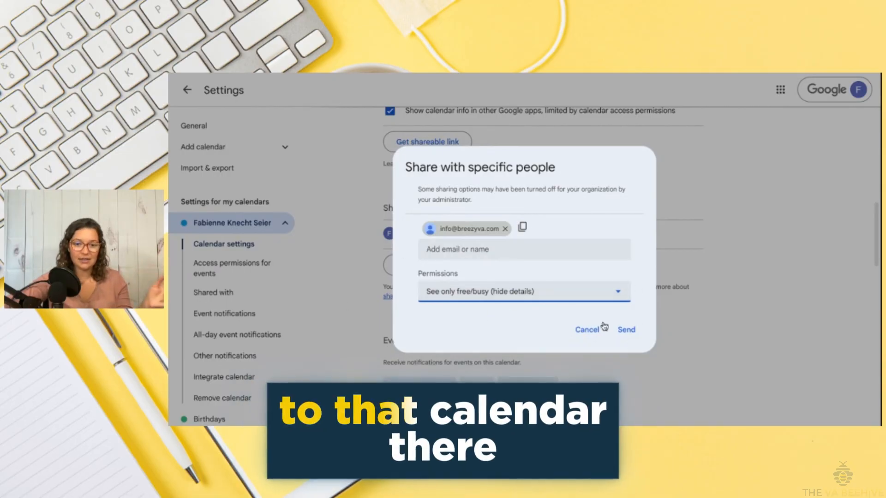
{"action": "left_click", "coordinate": [578, 335]}
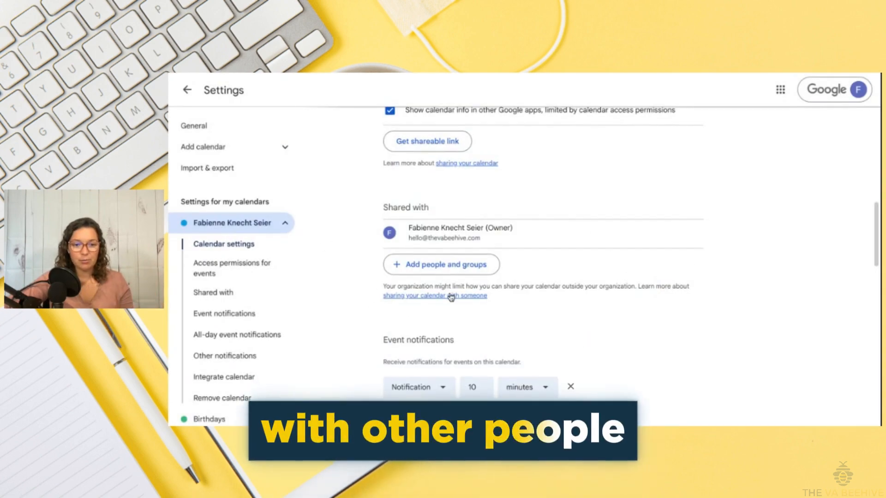
Review the 10-minute notification and Integrate calendar sections, then return to the week view
{"action": "scroll", "coordinate": [451, 297], "scroll_direction": "down", "scroll_amount": 2}
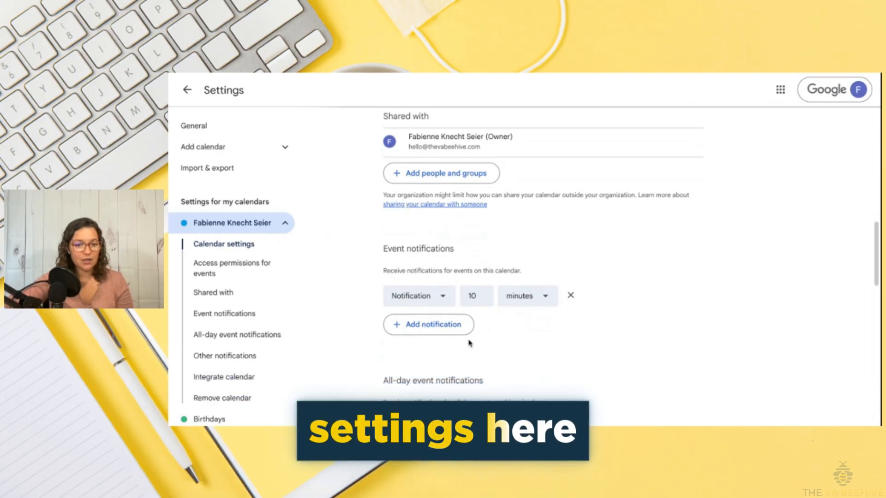
{"action": "scroll", "coordinate": [469, 343], "scroll_direction": "down", "scroll_amount": 3}
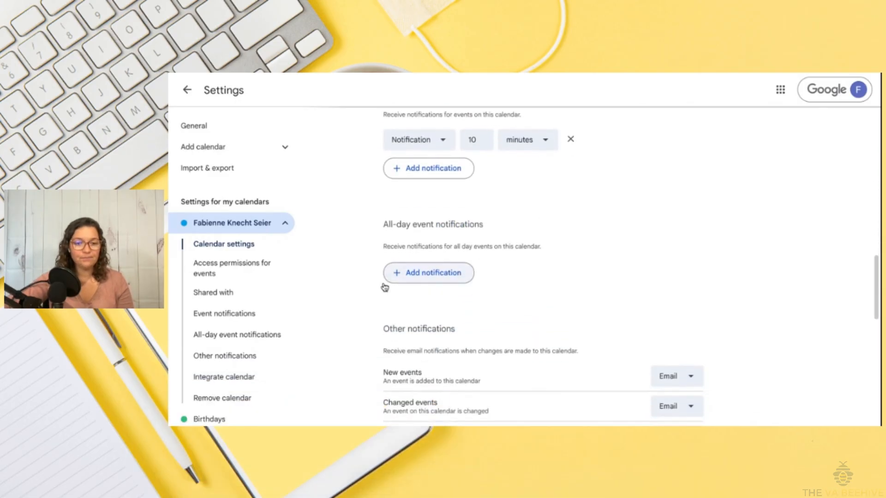
{"action": "scroll", "coordinate": [438, 299], "scroll_direction": "down", "scroll_amount": 4}
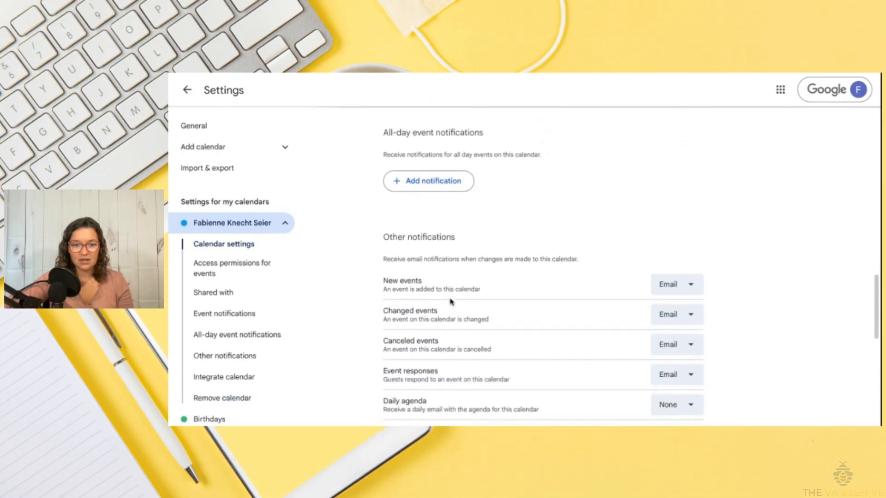
{"action": "scroll", "coordinate": [440, 282], "scroll_direction": "down", "scroll_amount": 7}
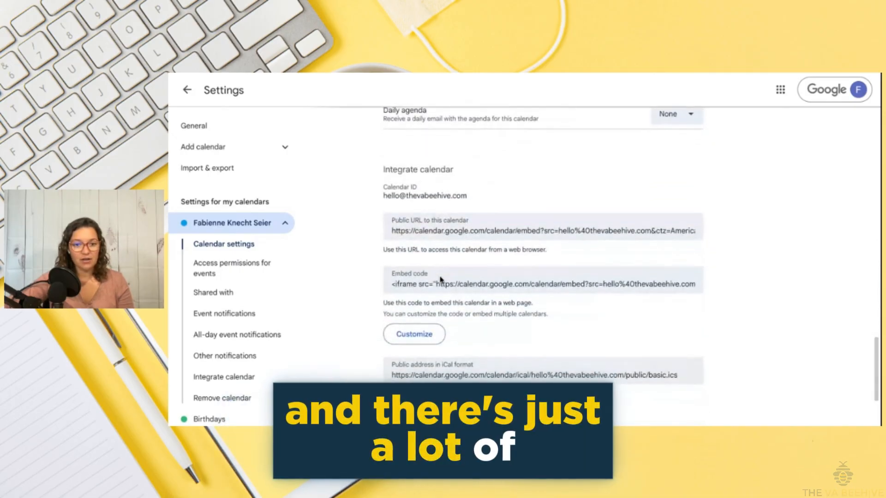
{"action": "scroll", "coordinate": [461, 230], "scroll_direction": "up", "scroll_amount": 15}
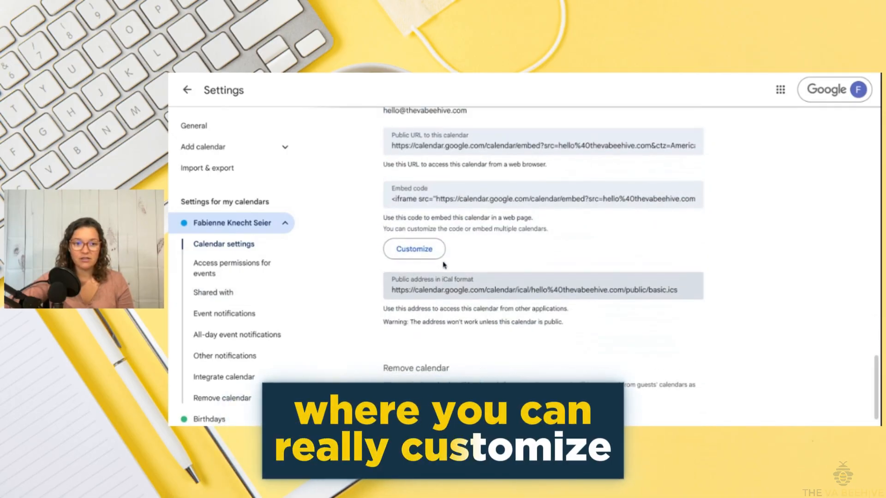
{"action": "left_click", "coordinate": [189, 91]}
{"action": "left_click", "coordinate": [633, 90]}
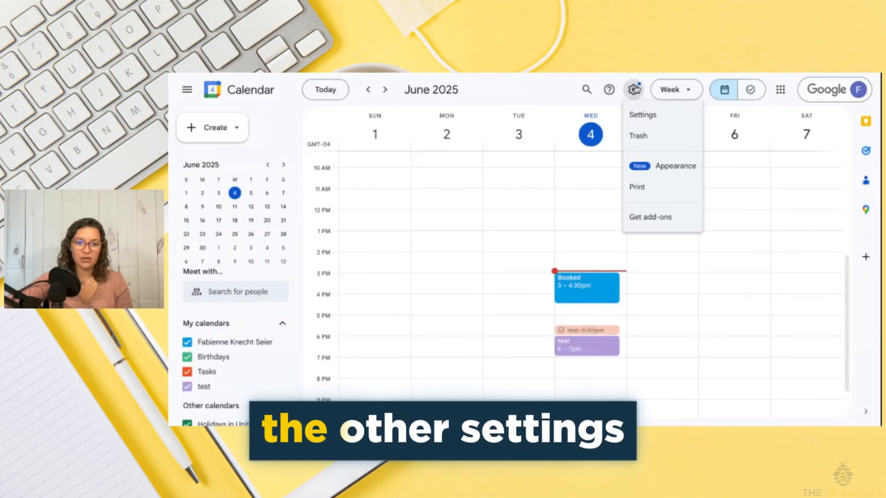
{"action": "left_click", "coordinate": [640, 115]}
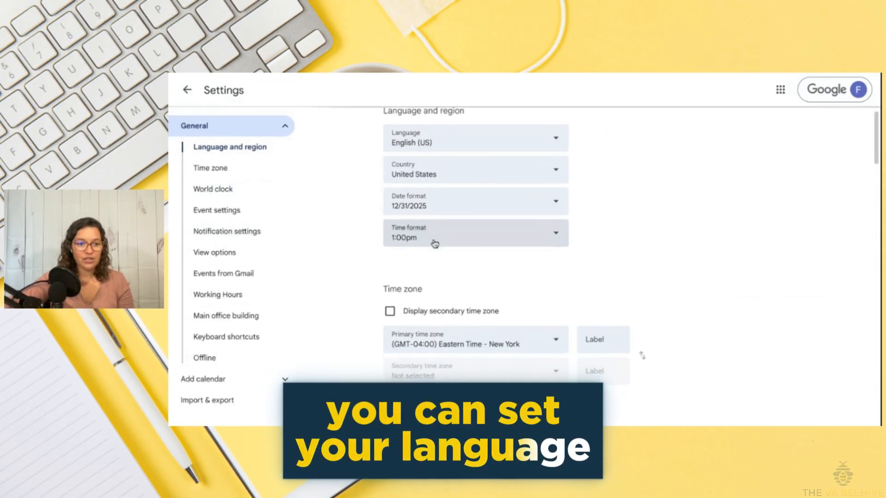
{"action": "scroll", "coordinate": [435, 244], "scroll_direction": "down", "scroll_amount": 3}
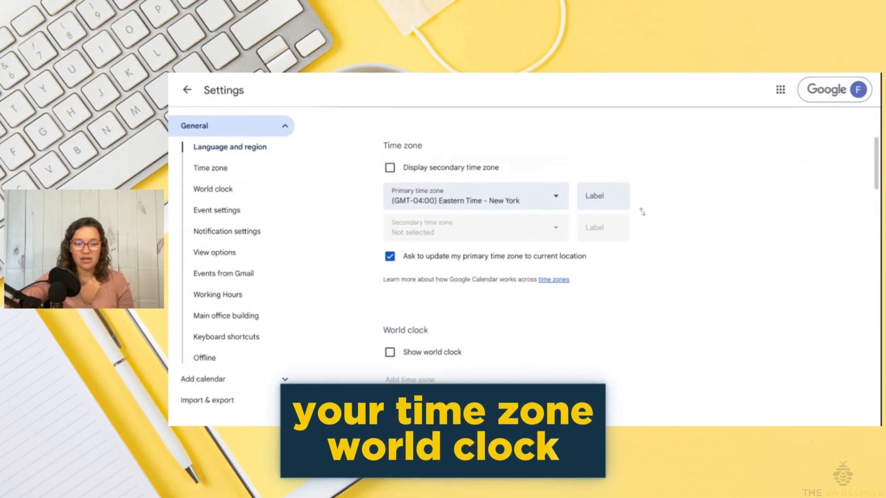
{"action": "left_click", "coordinate": [219, 233]}
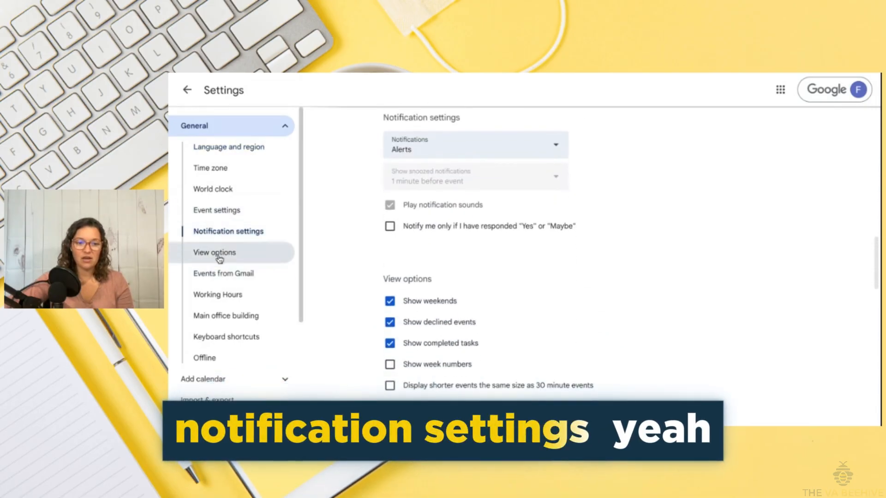
{"action": "scroll", "coordinate": [222, 289], "scroll_direction": "down", "scroll_amount": 1}
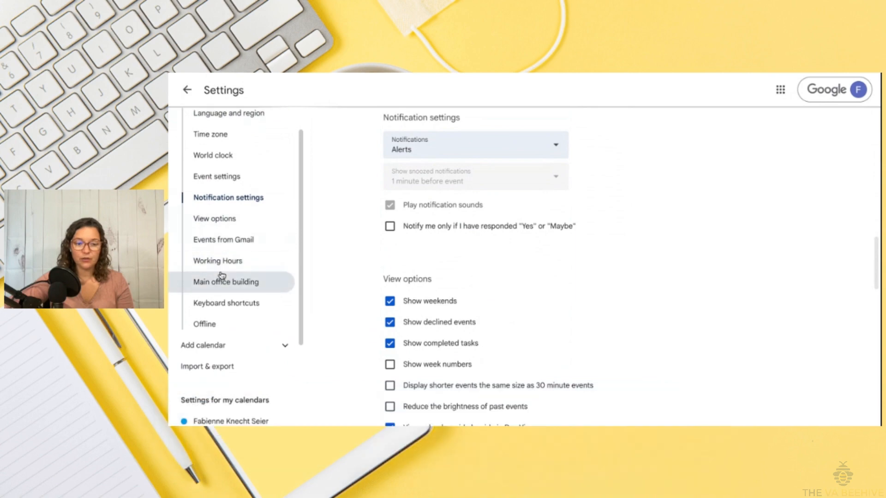
{"action": "scroll", "coordinate": [220, 277], "scroll_direction": "down", "scroll_amount": 1}
{"action": "left_click", "coordinate": [220, 228]}
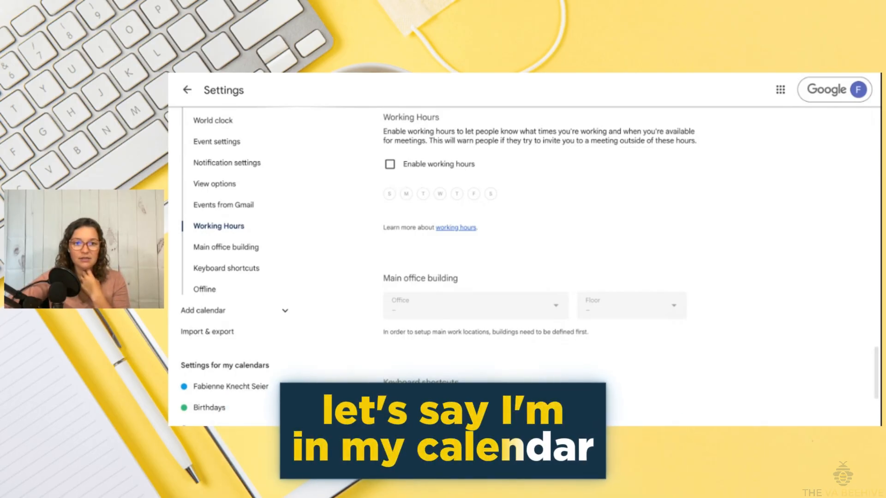
{"action": "left_click", "coordinate": [188, 91]}
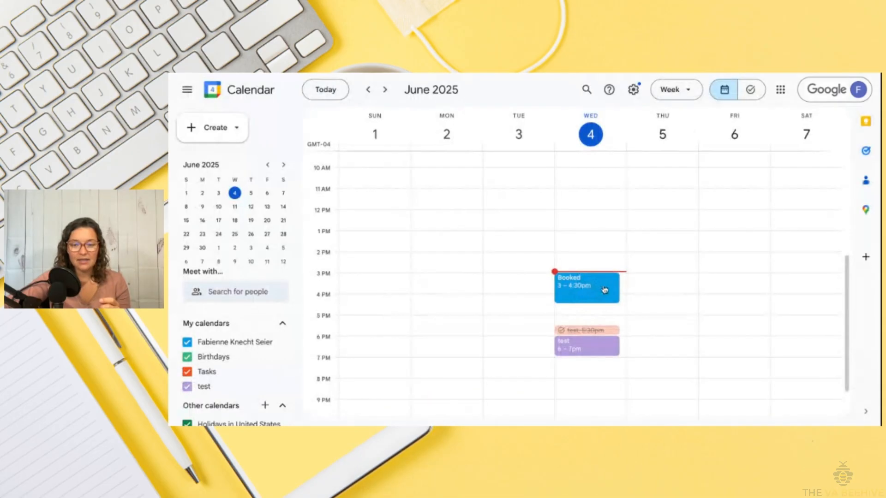
View the Booked 3–4:30pm event's details, then close them and open the settings gear menu
{"action": "left_click", "coordinate": [605, 289]}
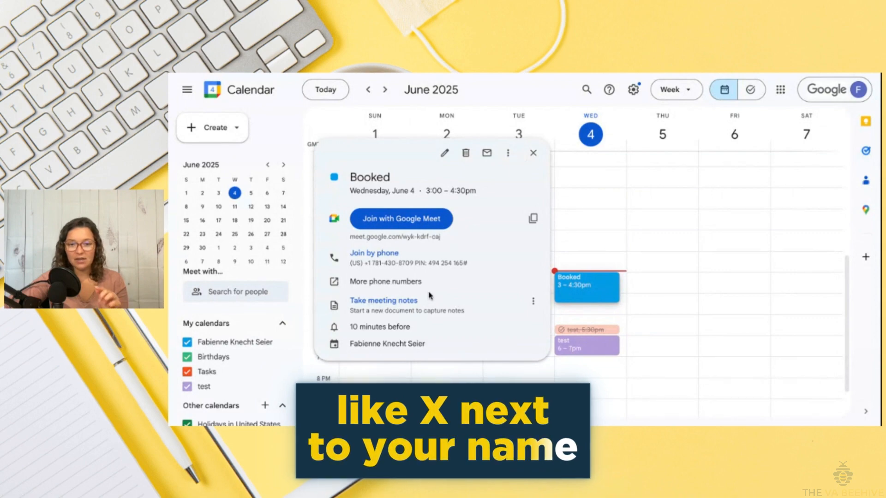
{"action": "left_click", "coordinate": [641, 91]}
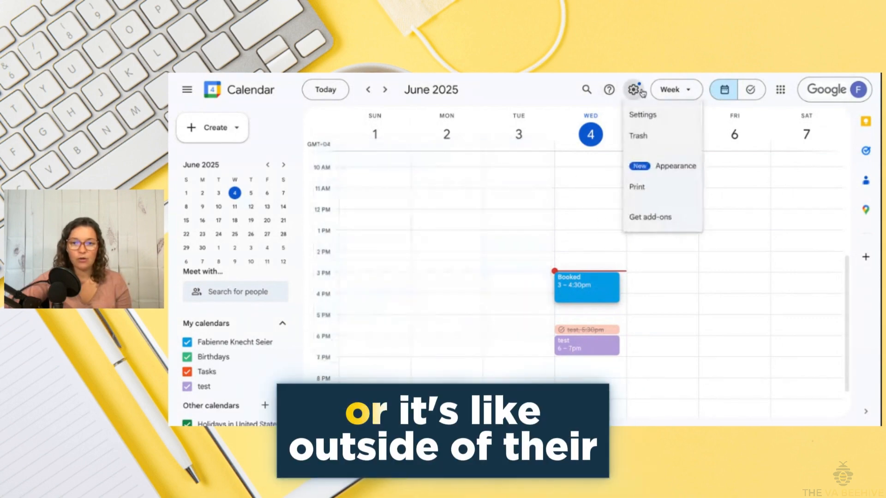
{"action": "left_click", "coordinate": [646, 115]}
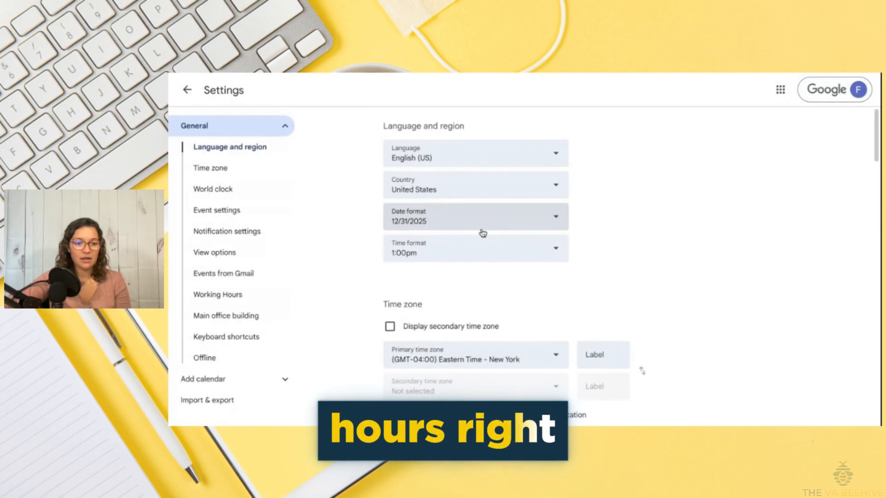
{"action": "scroll", "coordinate": [256, 304], "scroll_direction": "down", "scroll_amount": 3}
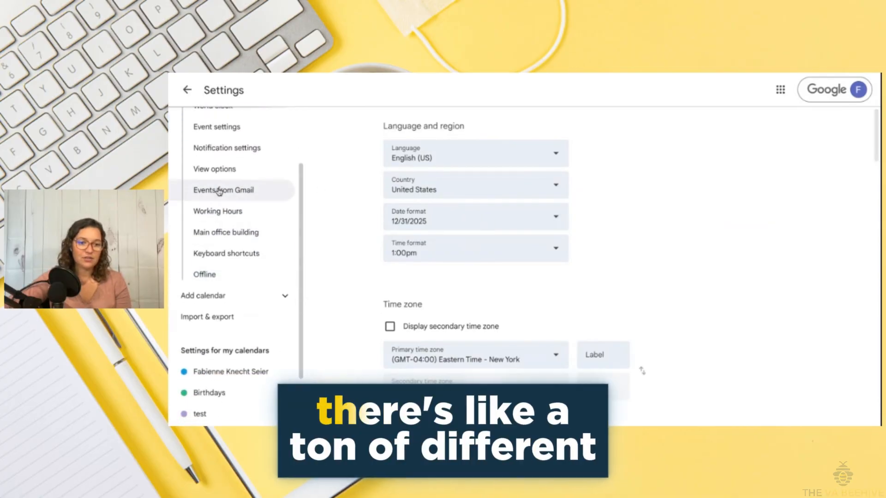
{"action": "scroll", "coordinate": [229, 275], "scroll_direction": "down", "scroll_amount": 1}
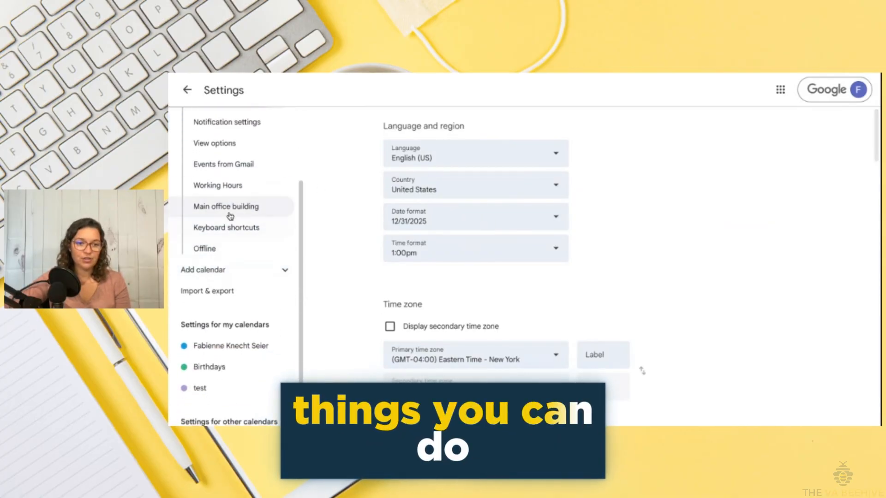
{"action": "left_click", "coordinate": [230, 216]}
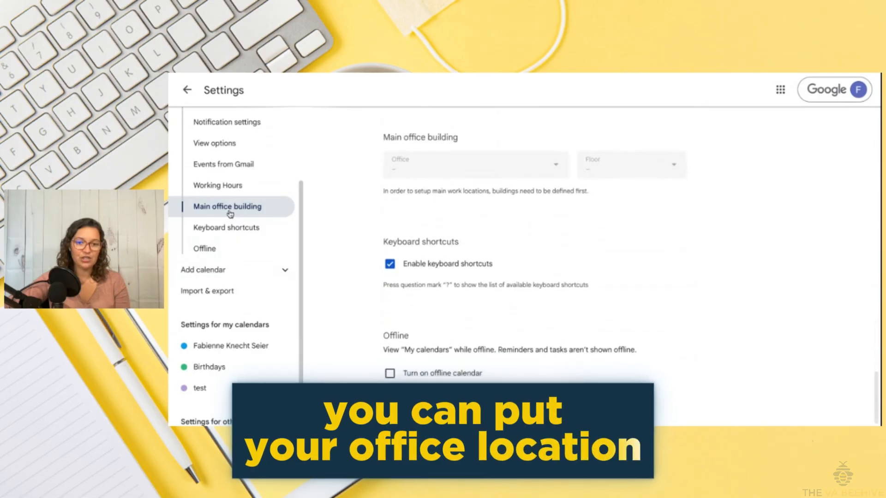
{"action": "scroll", "coordinate": [234, 277], "scroll_direction": "up", "scroll_amount": 1}
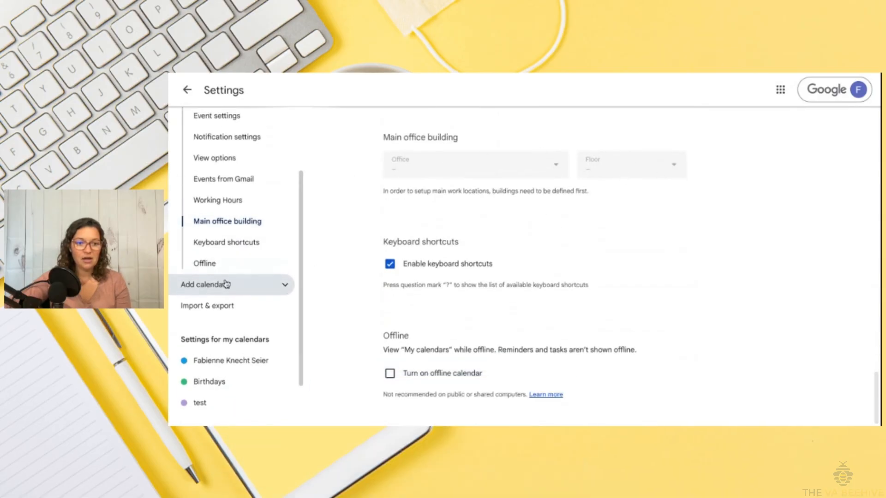
{"action": "scroll", "coordinate": [233, 277], "scroll_direction": "down", "scroll_amount": 2}
{"action": "scroll", "coordinate": [495, 203], "scroll_direction": "up", "scroll_amount": 1}
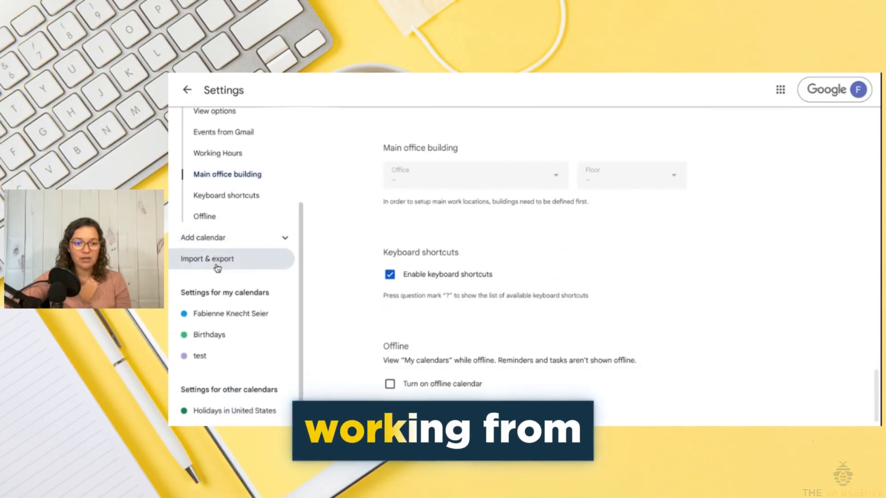
{"action": "scroll", "coordinate": [218, 268], "scroll_direction": "down", "scroll_amount": 1}
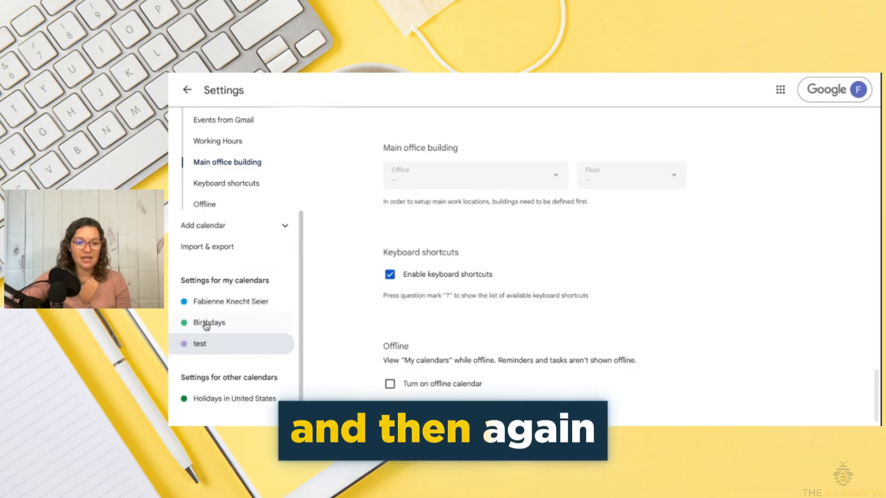
{"action": "left_click", "coordinate": [186, 90]}
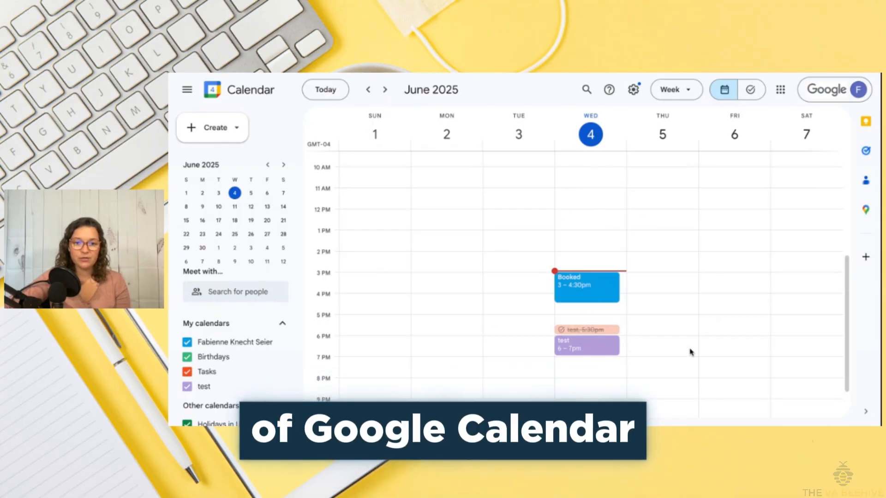
{"action": "scroll", "coordinate": [600, 357], "scroll_direction": "up", "scroll_amount": 1}
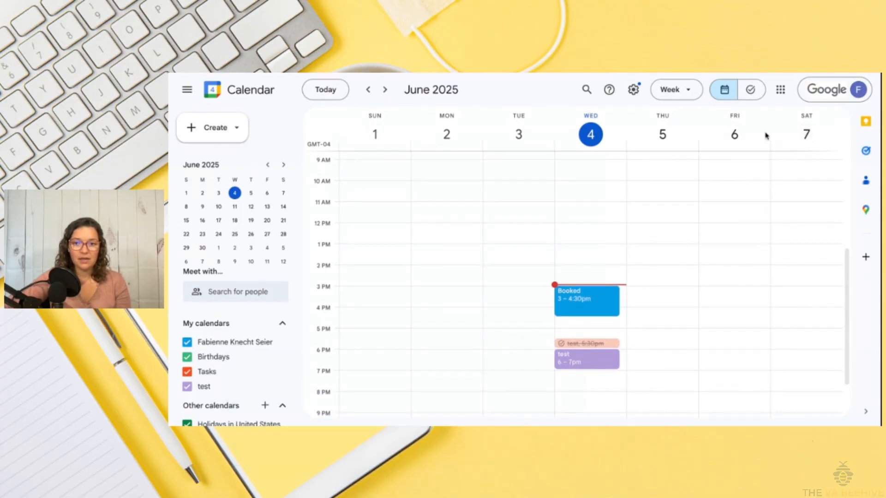
{"action": "left_click", "coordinate": [780, 90]}
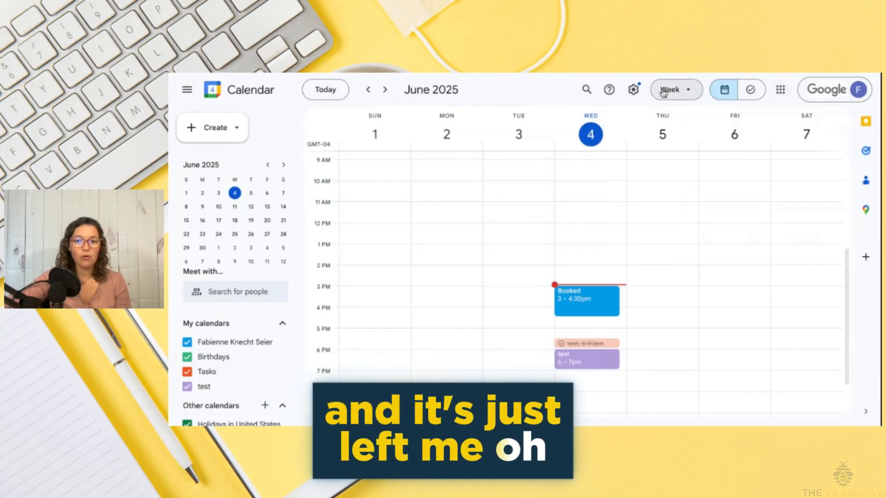
{"action": "left_click", "coordinate": [634, 90]}
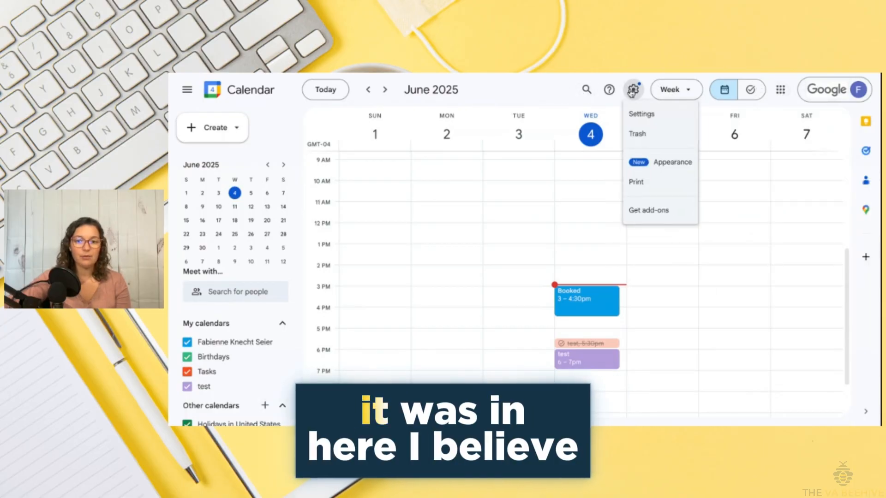
{"action": "left_click", "coordinate": [683, 168]}
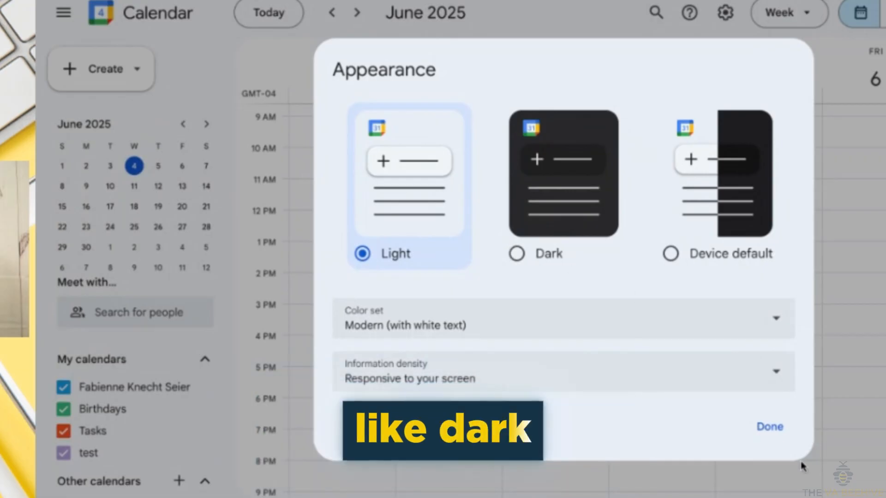
{"action": "left_click", "coordinate": [767, 430]}
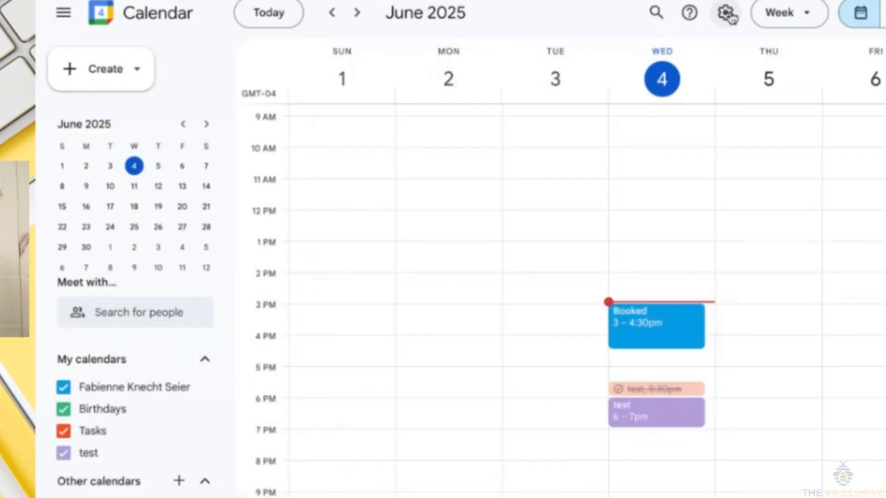
{"action": "left_click", "coordinate": [725, 12]}
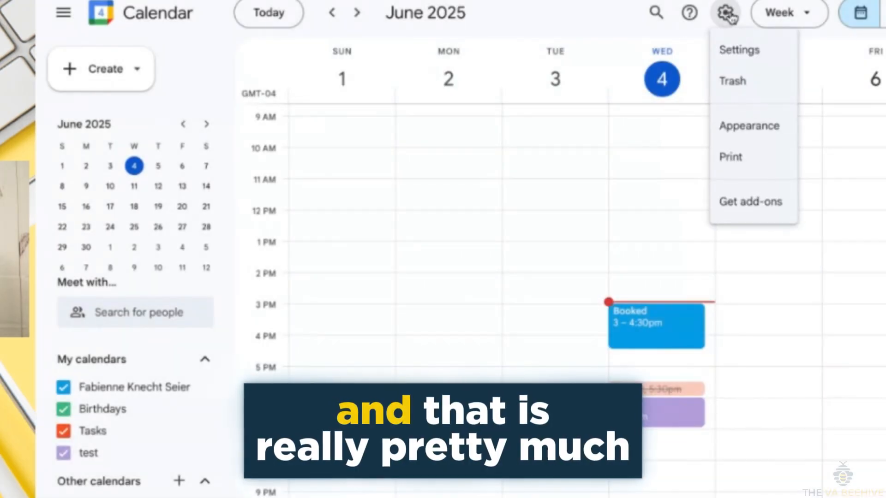
{"action": "left_click", "coordinate": [534, 21]}
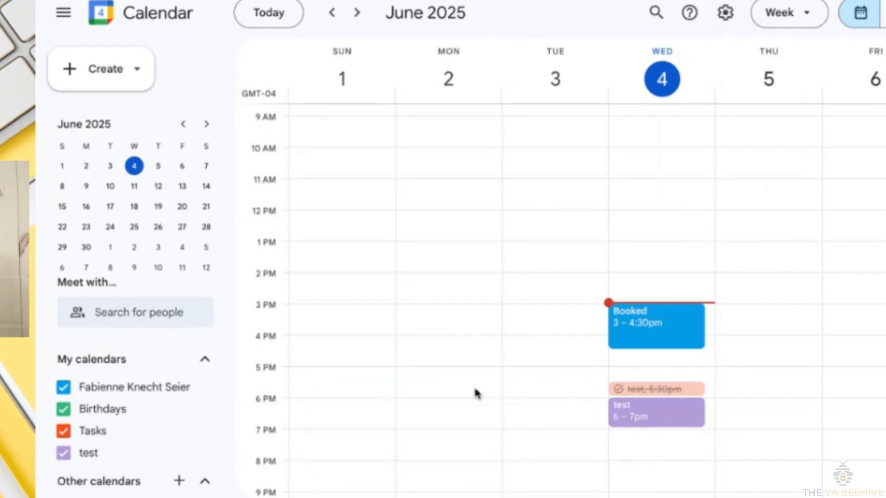